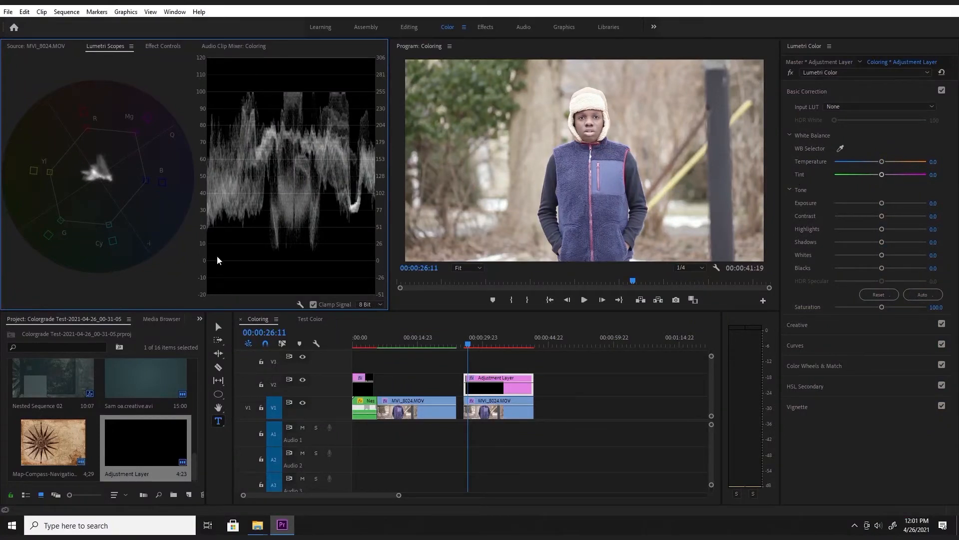
Add the Parade (RGB) display to the Lumetri Scopes
right_click(165, 273)
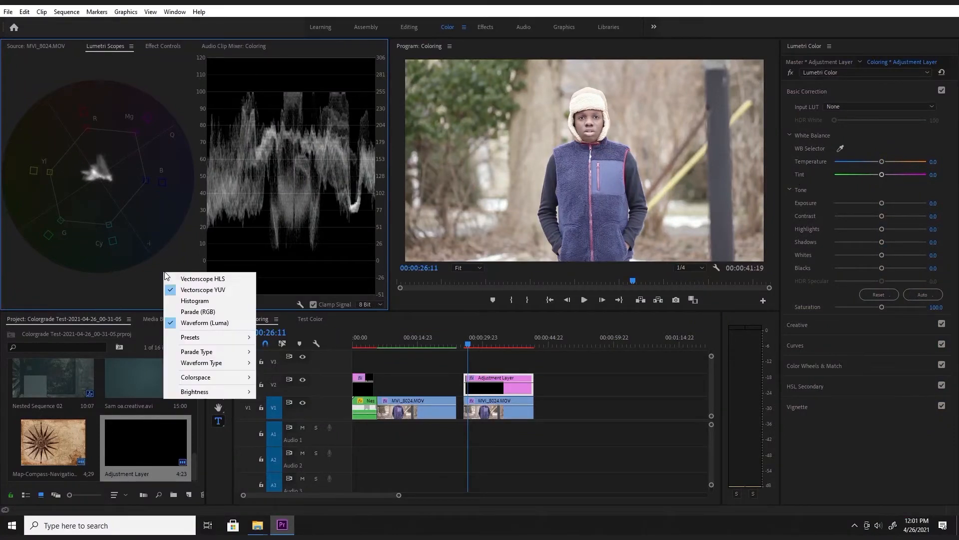
click(216, 312)
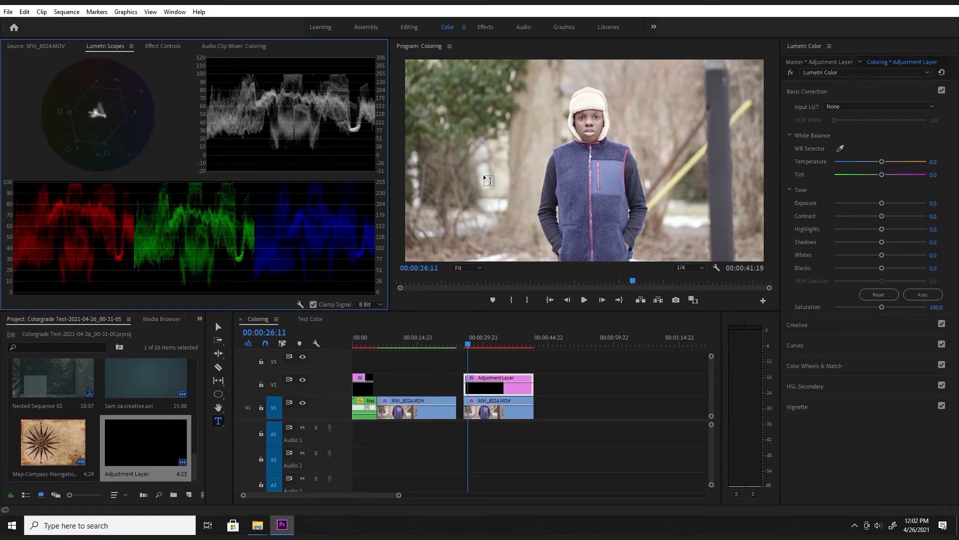
click(157, 46)
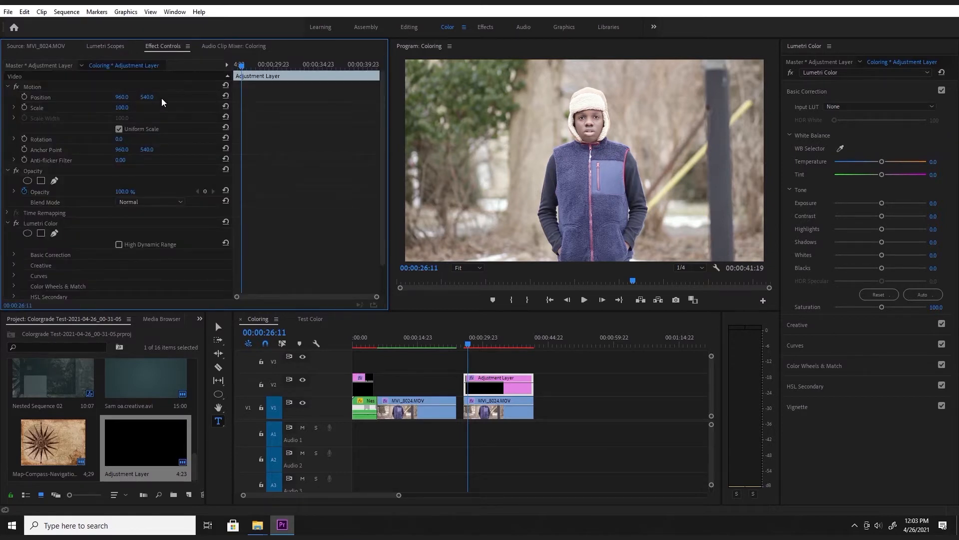
click(54, 181)
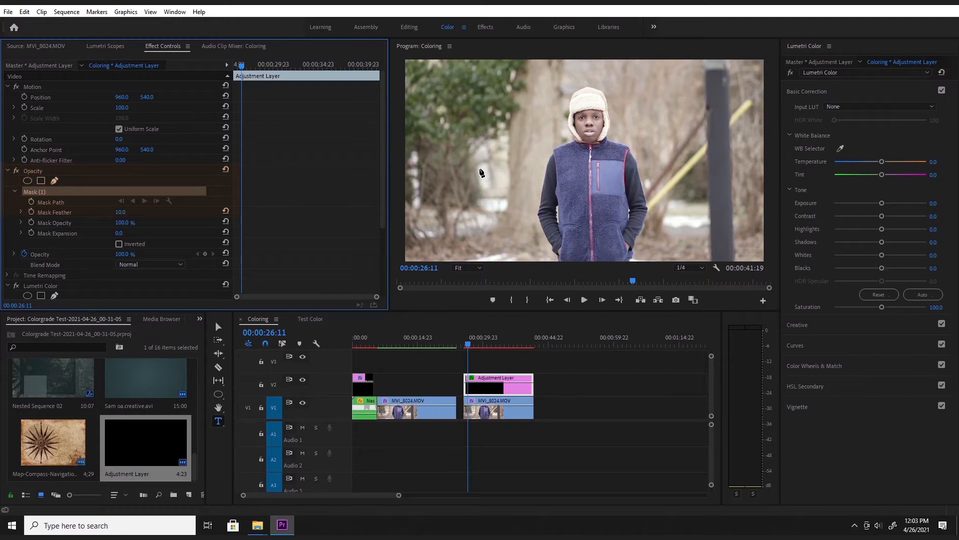
click(480, 170)
click(478, 165)
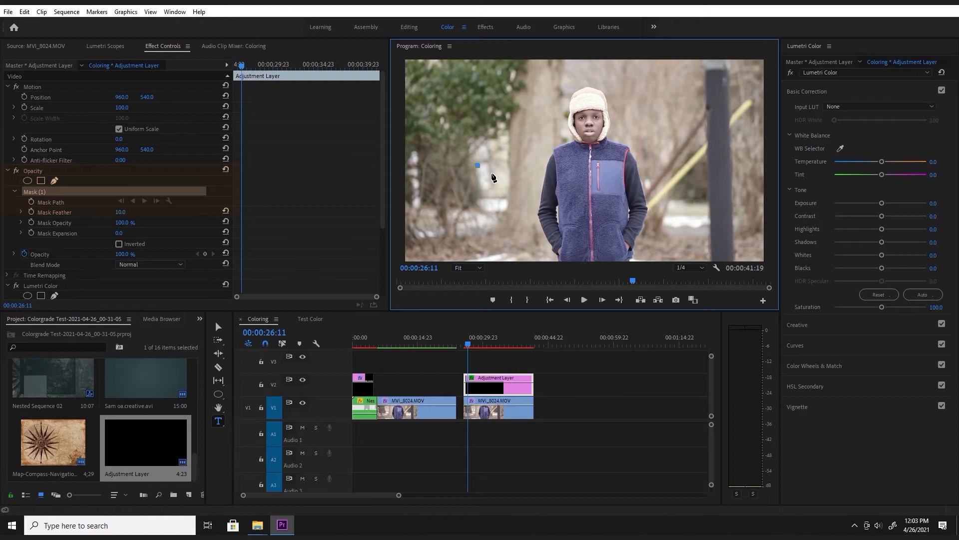
click(491, 174)
click(483, 188)
click(478, 167)
click(515, 391)
drag(513, 390, 585, 387)
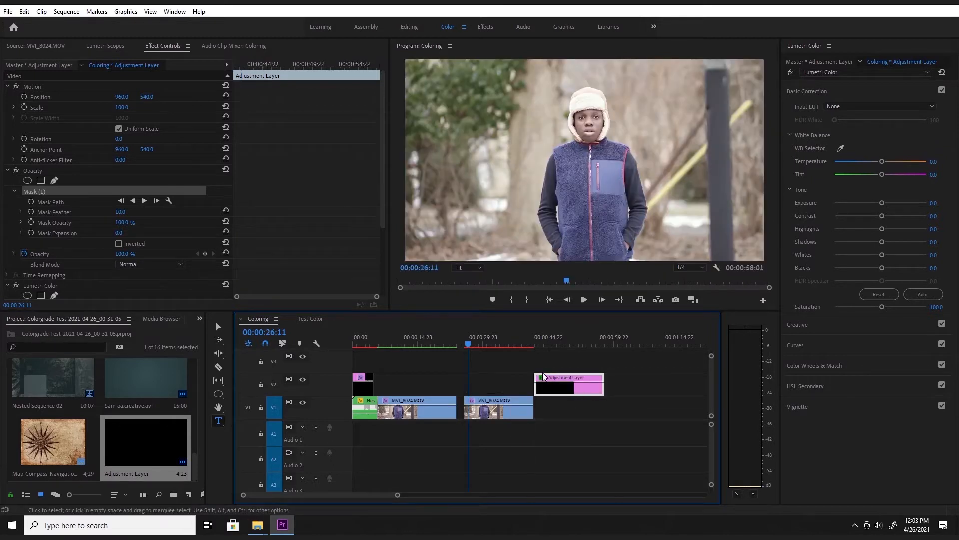
key(ctrl+z)
click(92, 192)
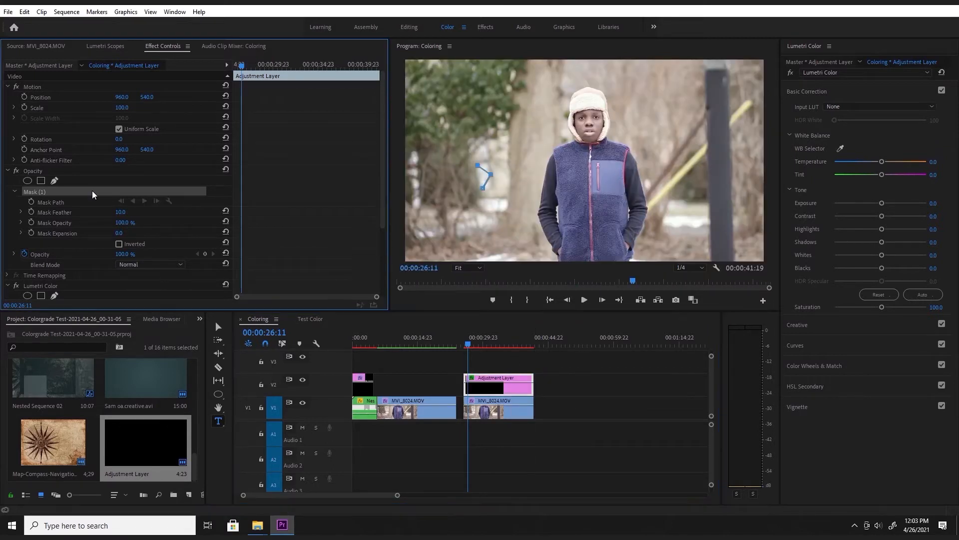
key(Delete)
Move the adjustment layer on V2 off the second MVI_8024.MOV clip to above the first one
drag(518, 387, 589, 385)
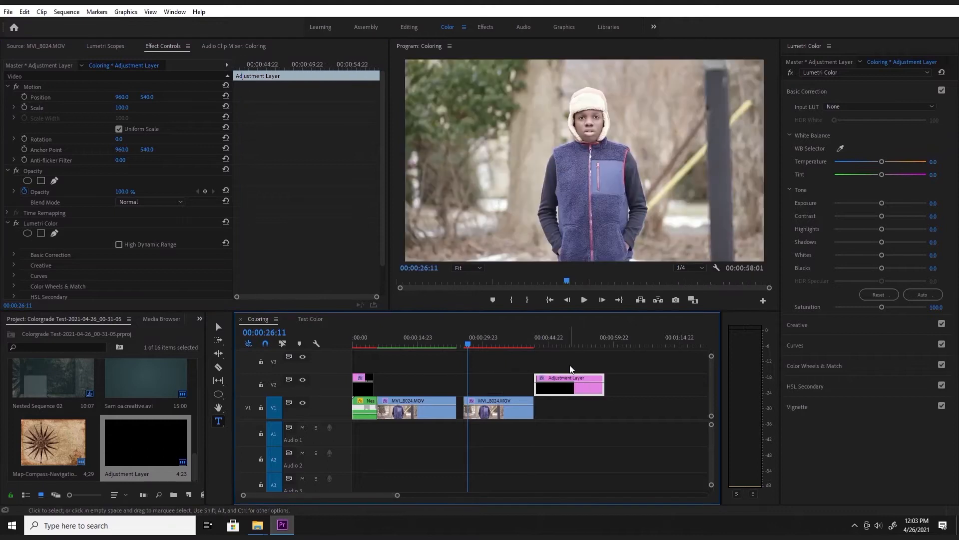
click(511, 414)
drag(586, 379, 426, 379)
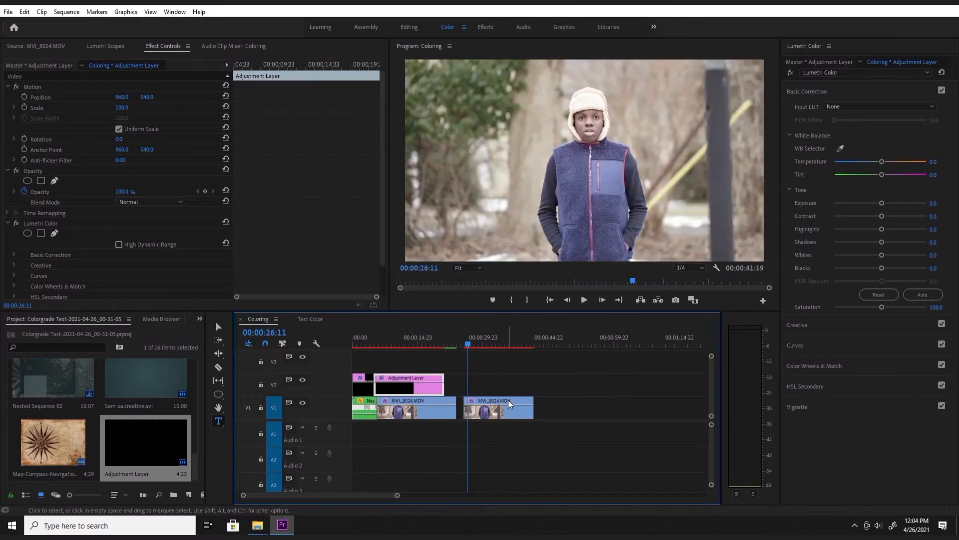
Draw a small triangular opacity mask on the second MVI_8024.MOV clip around the white patch in the background beside the boy
click(508, 400)
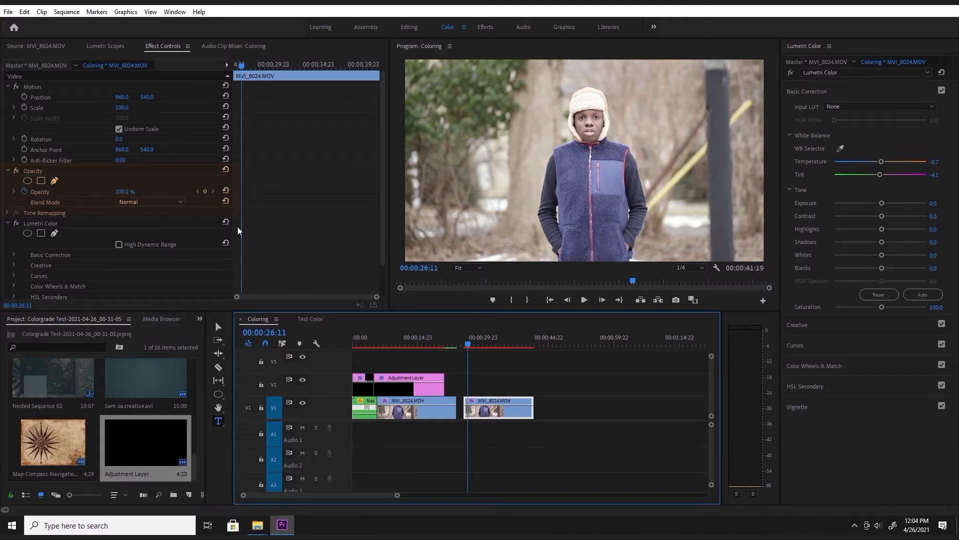
click(54, 181)
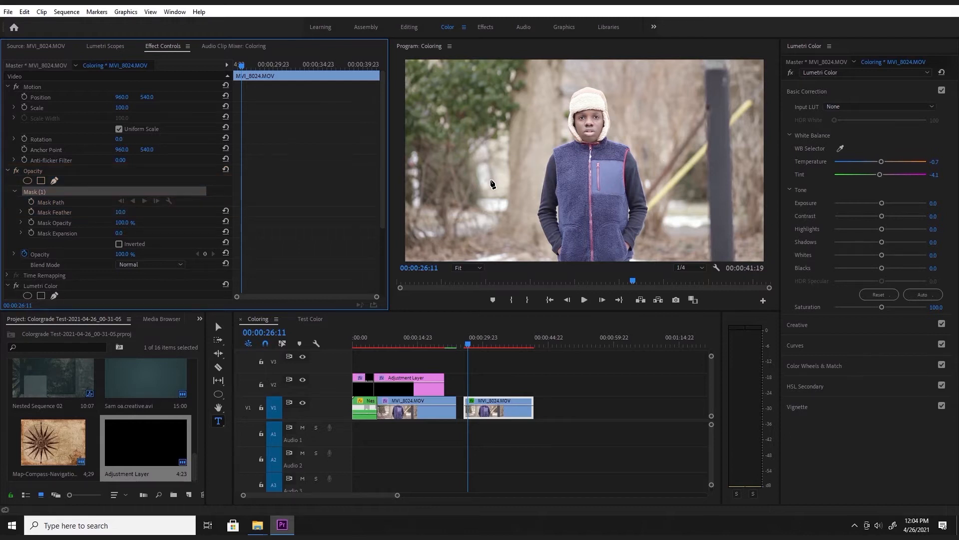
click(478, 168)
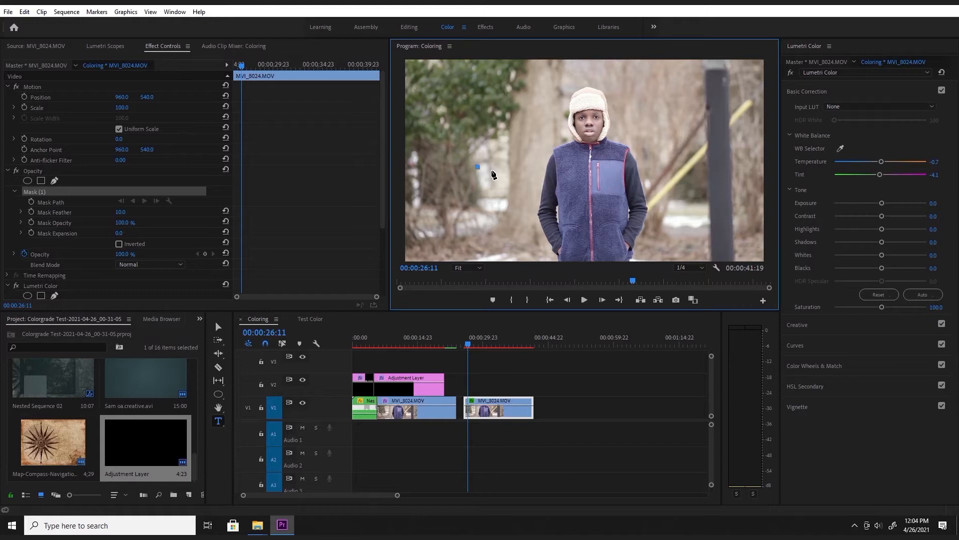
click(490, 170)
click(489, 186)
drag(489, 186, 485, 187)
click(477, 168)
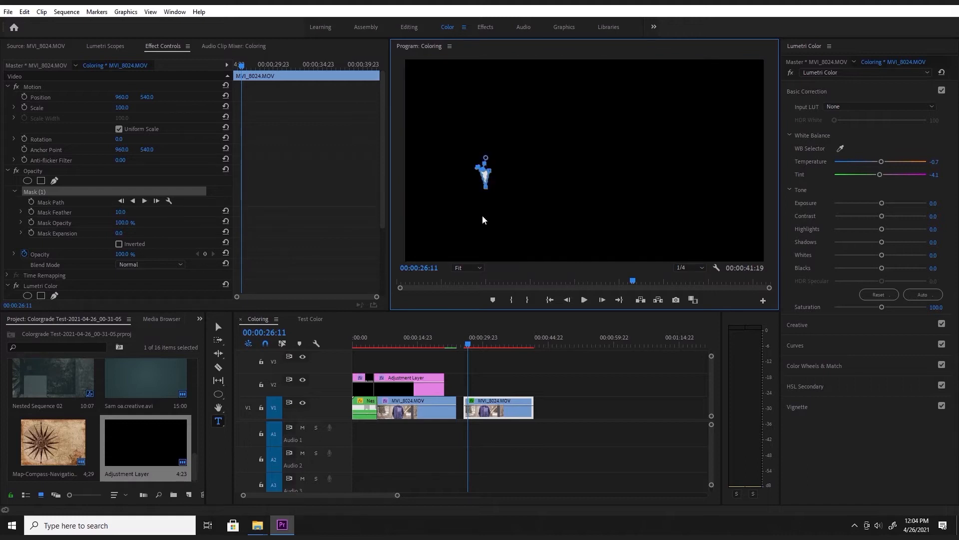
Correct the clip's white balance by sampling the masked white area with the WB Selector, with the Lumetri Scopes shown
click(475, 269)
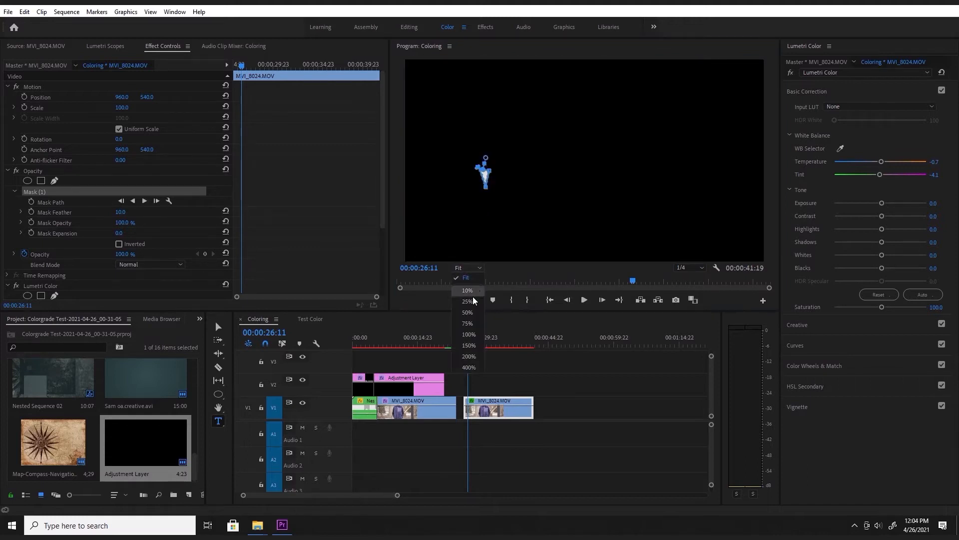
click(470, 334)
drag(593, 258, 477, 273)
drag(769, 175, 767, 187)
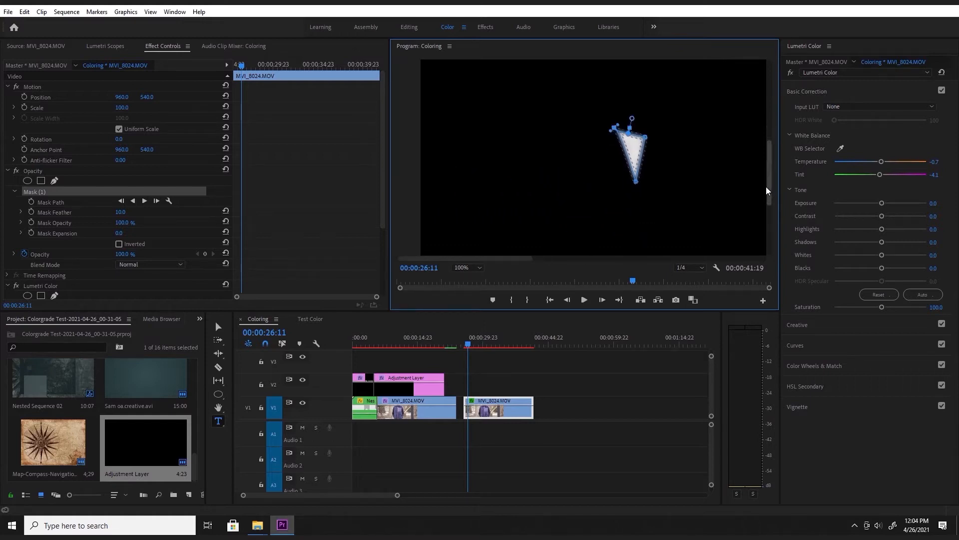
drag(502, 261, 533, 258)
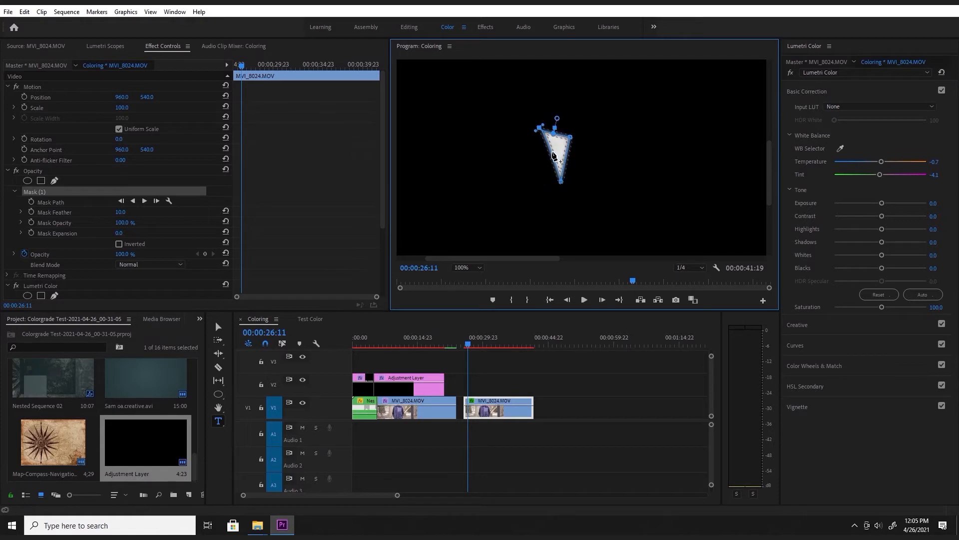
scroll(181, 216, down, 1)
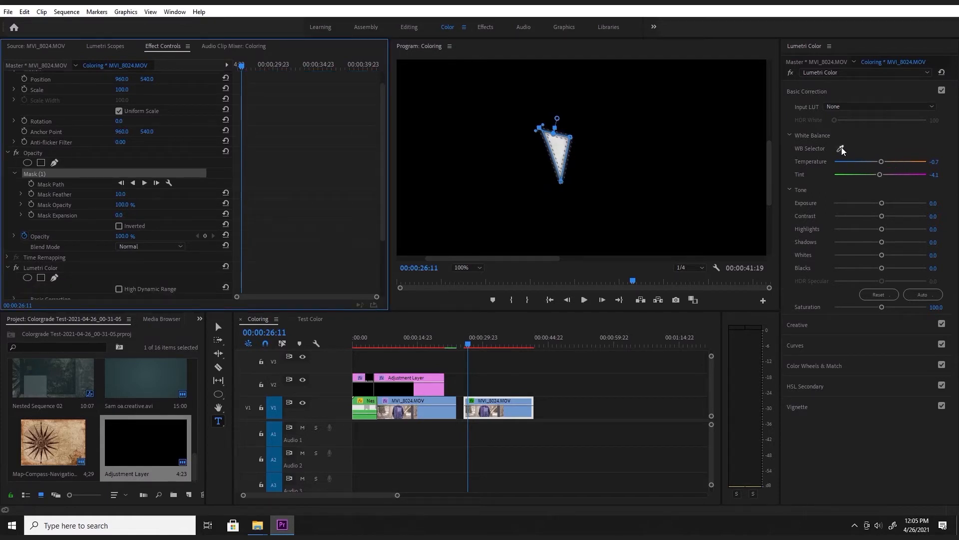
click(110, 46)
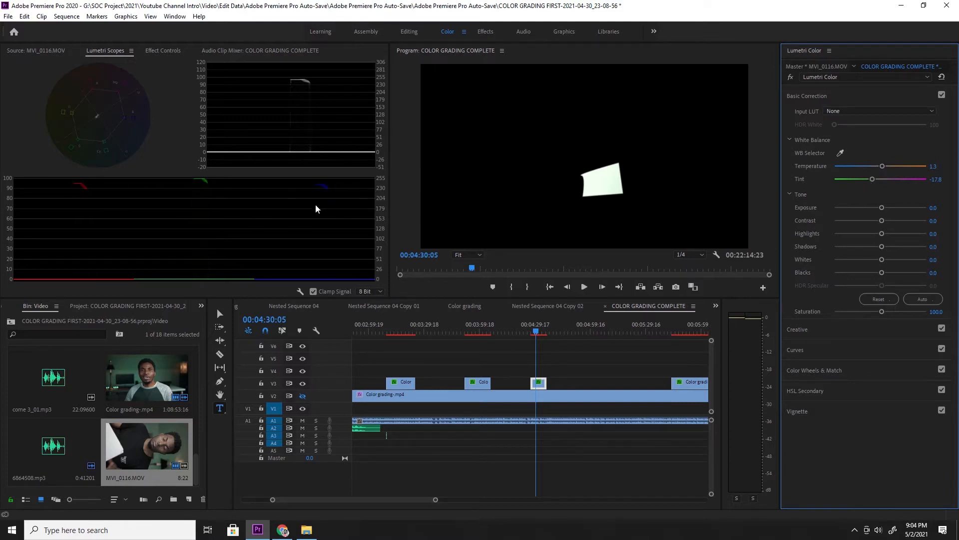
click(92, 170)
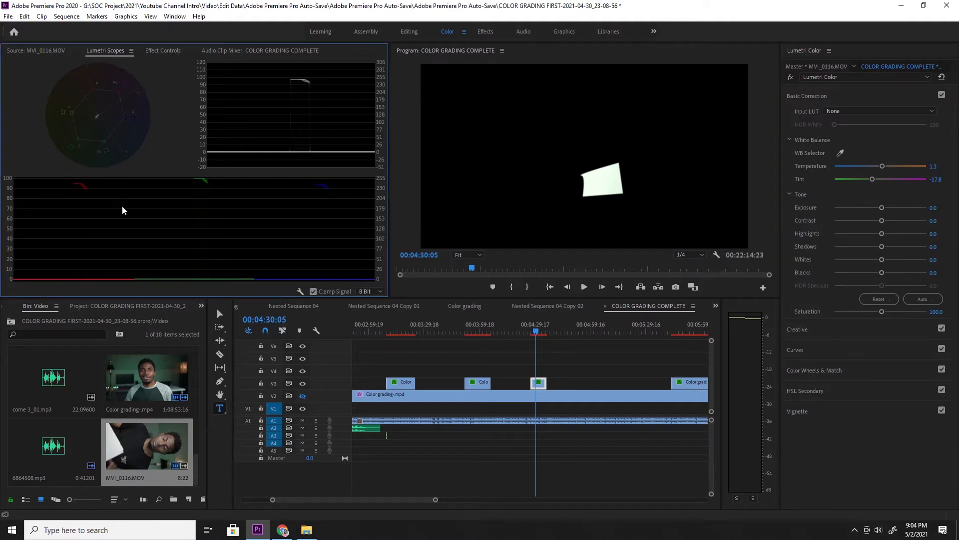
click(840, 153)
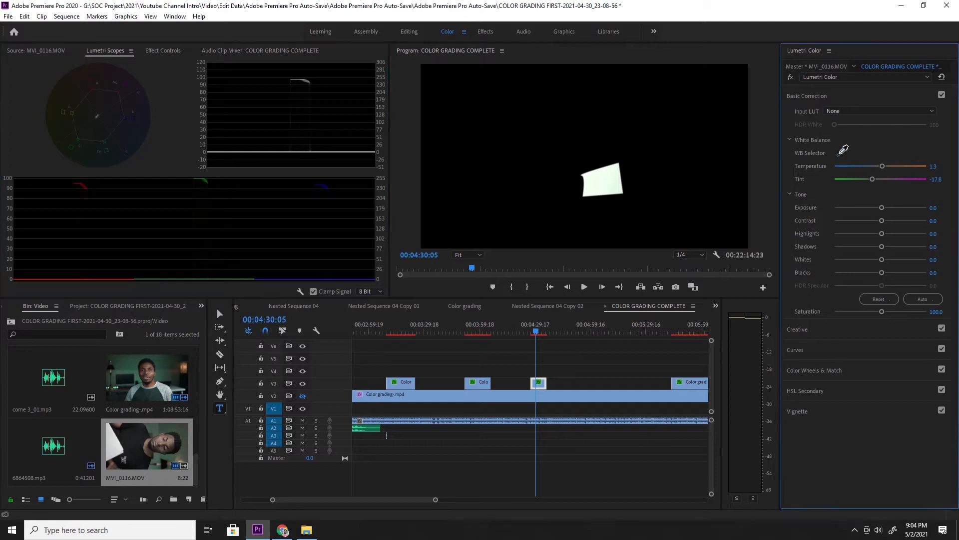
click(596, 178)
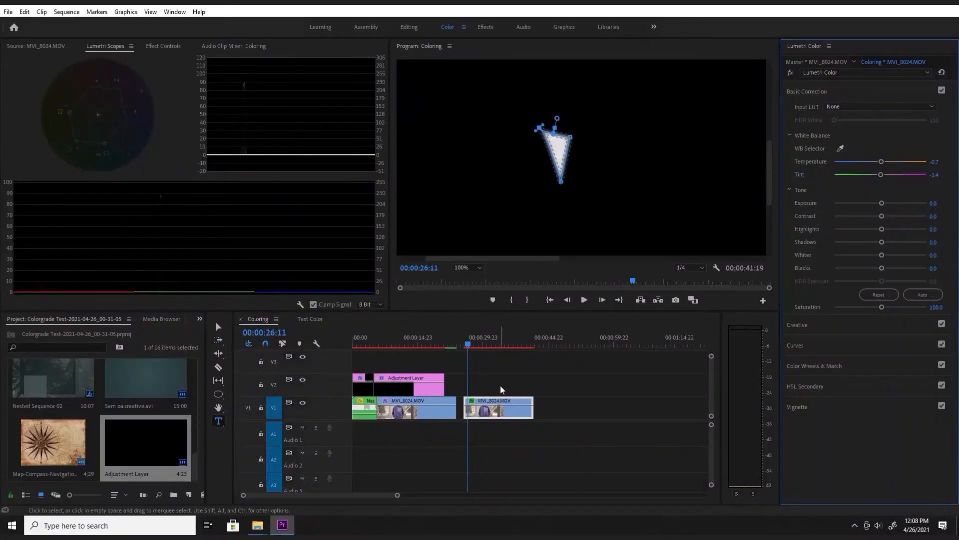
Delete the adjustment layer above the first MVI_8024.MOV clip from the timeline
drag(425, 392, 429, 391)
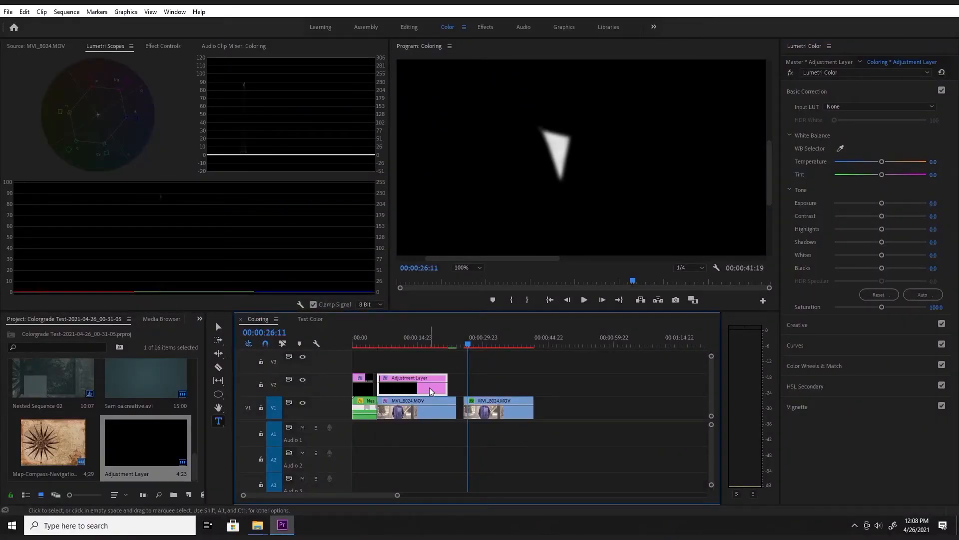
key(Delete)
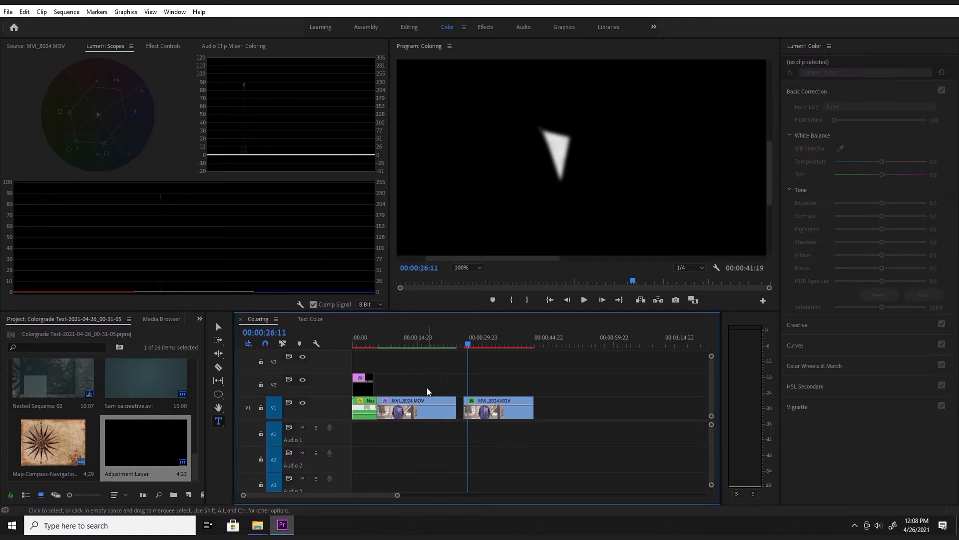
Create a new 1920 x 1080, 23.976 fps adjustment layer and place it on V2 above the second MVI_8024.MOV clip
right_click(169, 334)
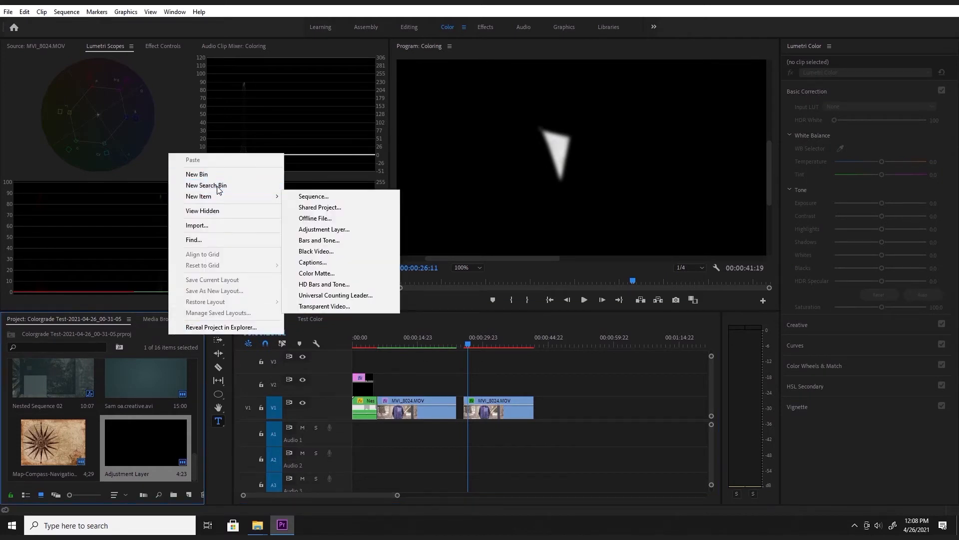
click(160, 301)
right_click(171, 329)
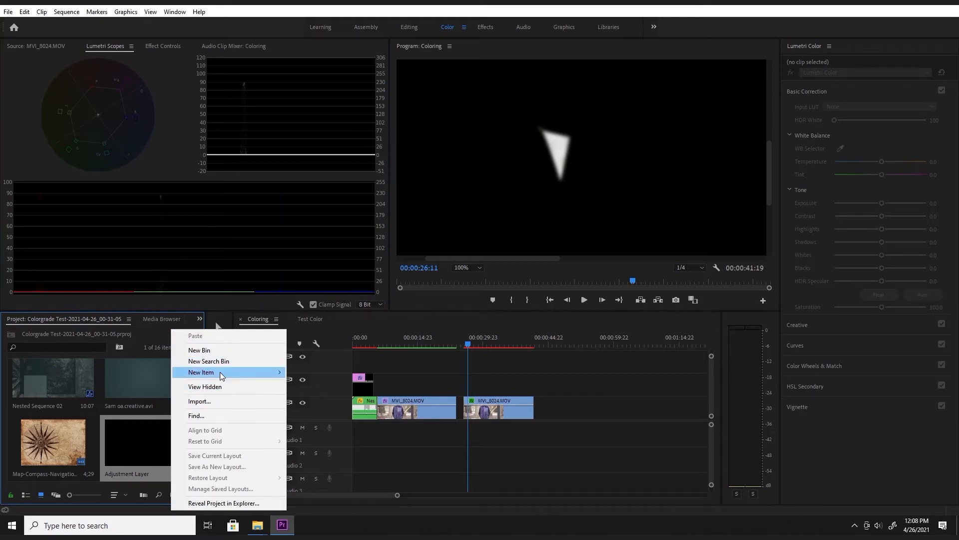
mouse_move(220, 373)
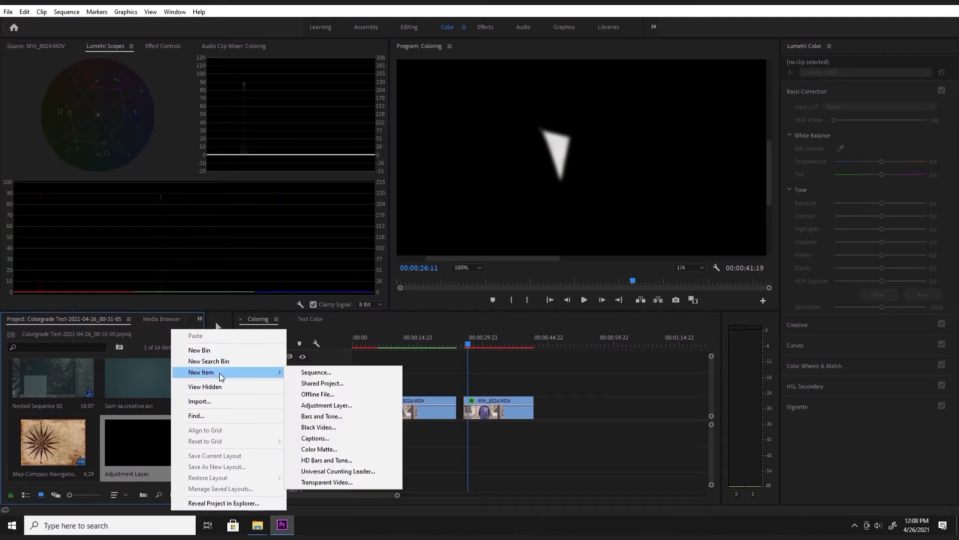
click(327, 405)
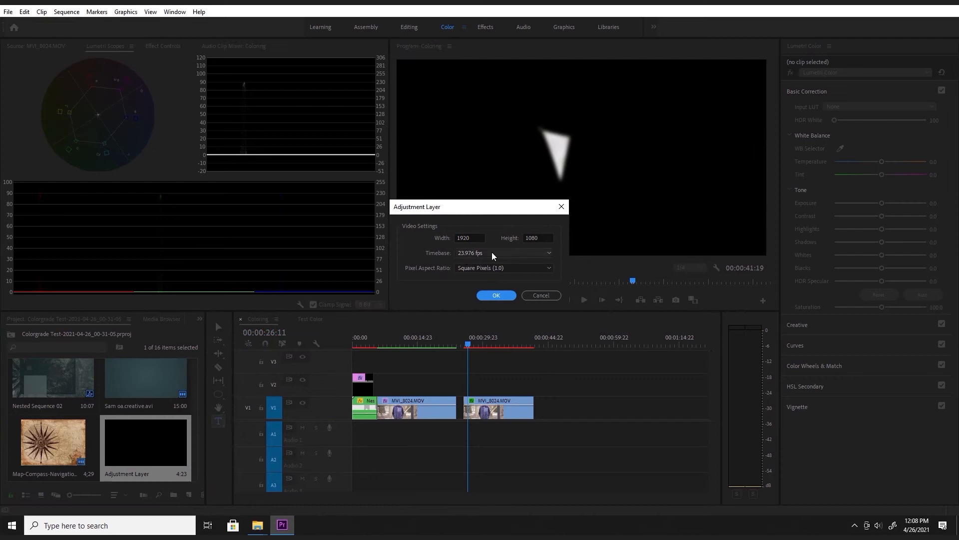
click(497, 295)
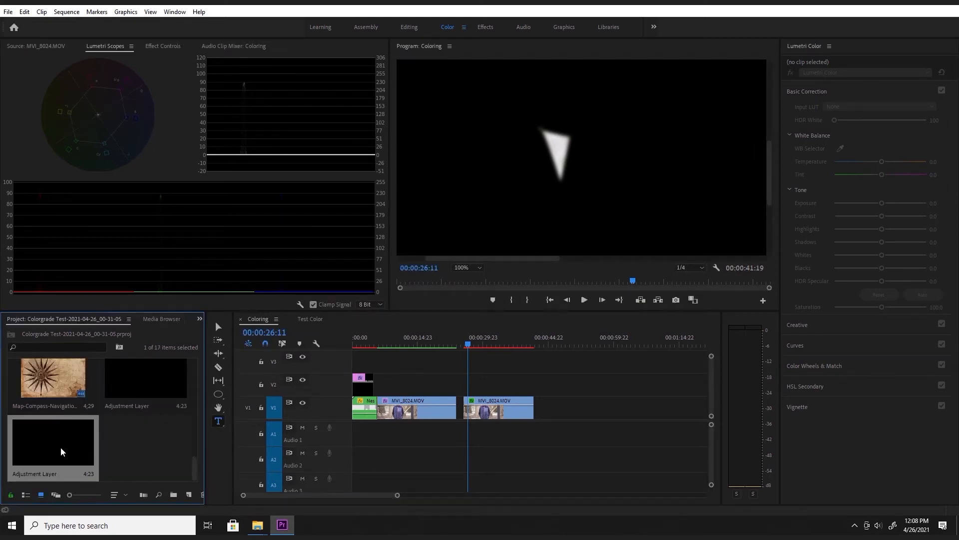
drag(60, 451, 534, 376)
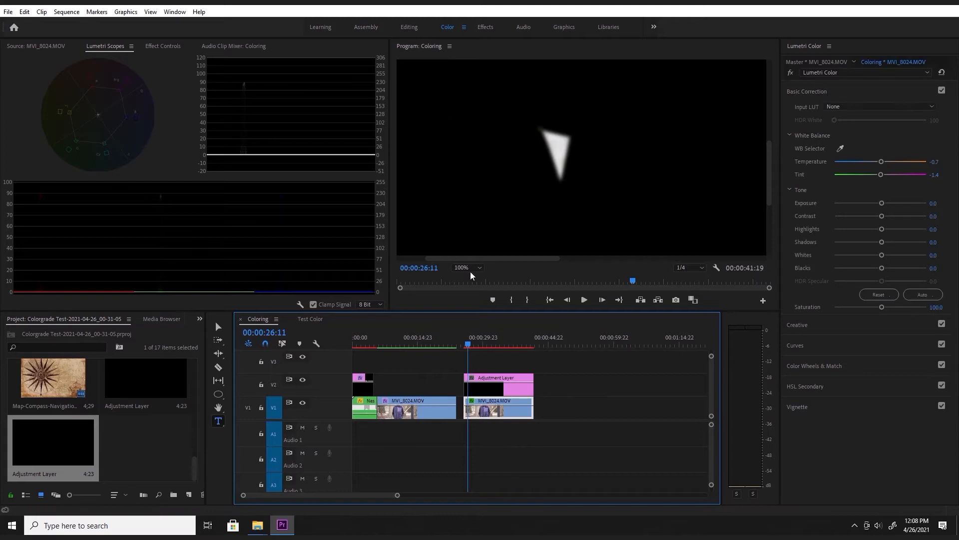
Remove the opacity mask from the second MVI_8024.MOV clip and fit the whole frame in the program monitor
click(472, 269)
click(469, 278)
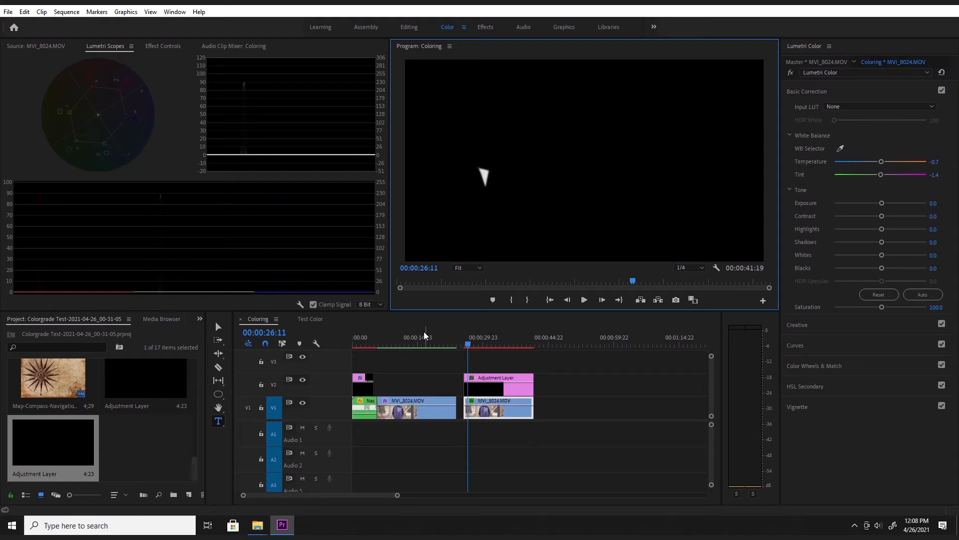
click(486, 385)
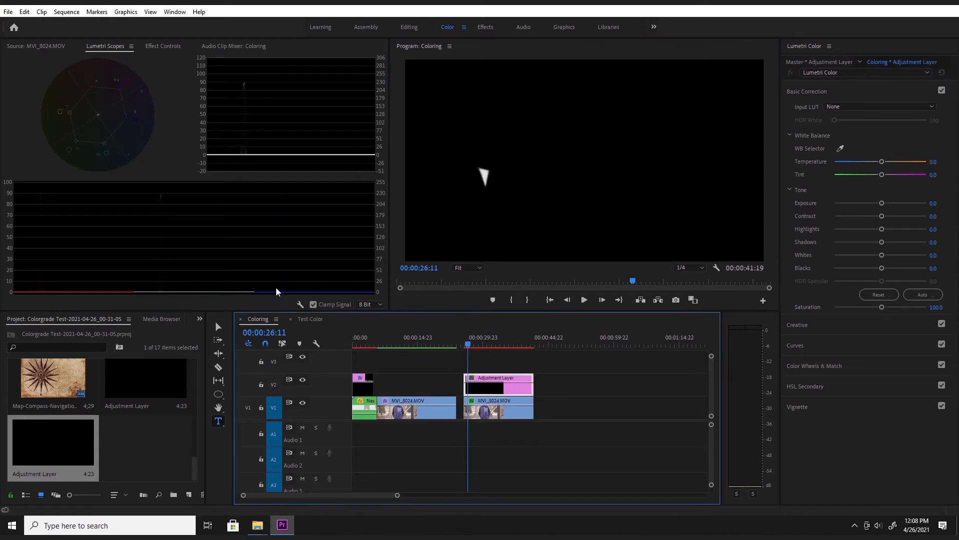
click(166, 46)
click(504, 413)
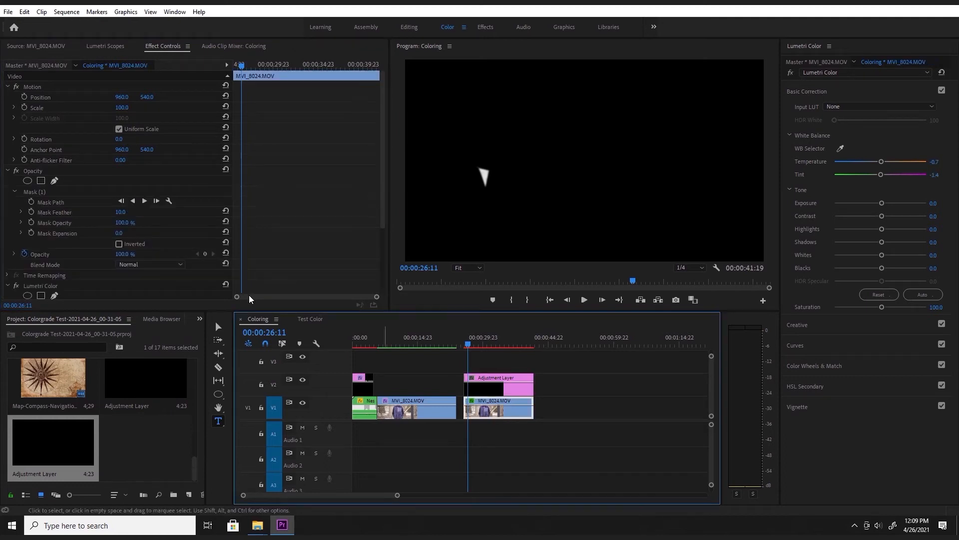
click(59, 191)
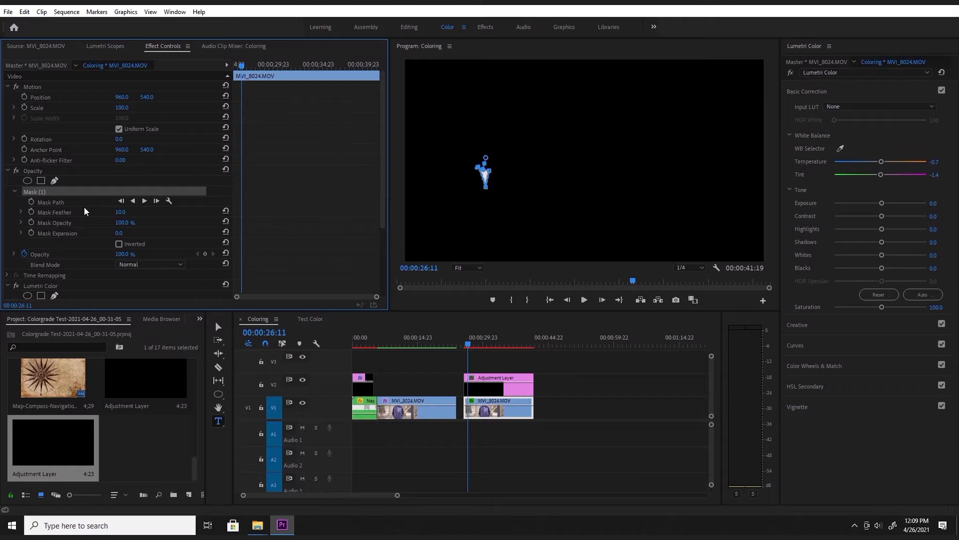
key(Delete)
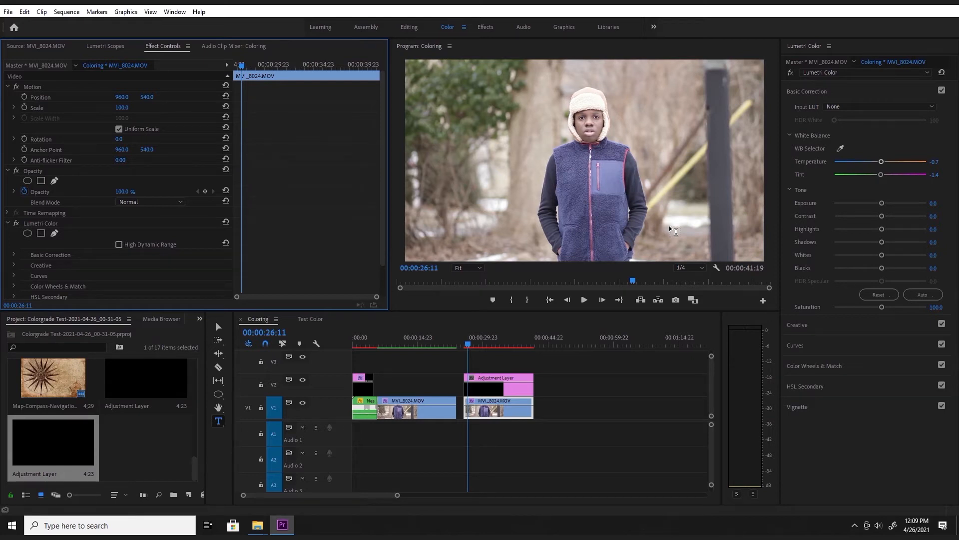
Raise the MVI_8024.MOV clip's saturation to 110.3 in the basic correction
click(884, 306)
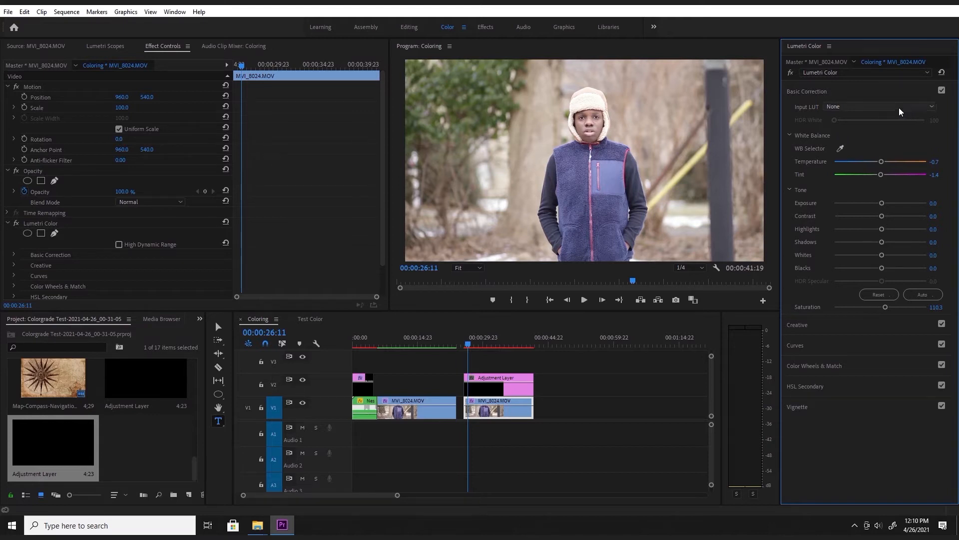
Open the Lumetri curves controls and reduce the scopes to the YUV vectorscope and the luma waveform
click(806, 91)
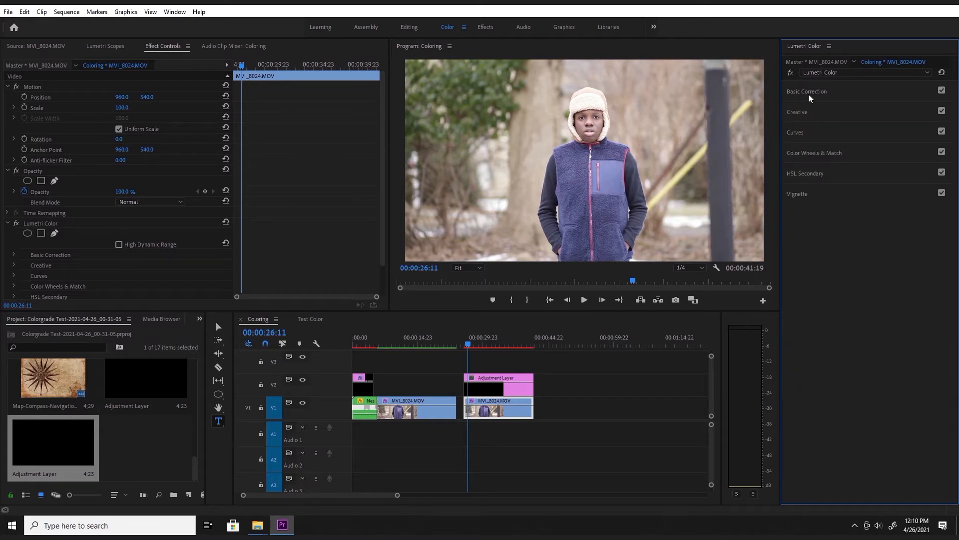
click(805, 133)
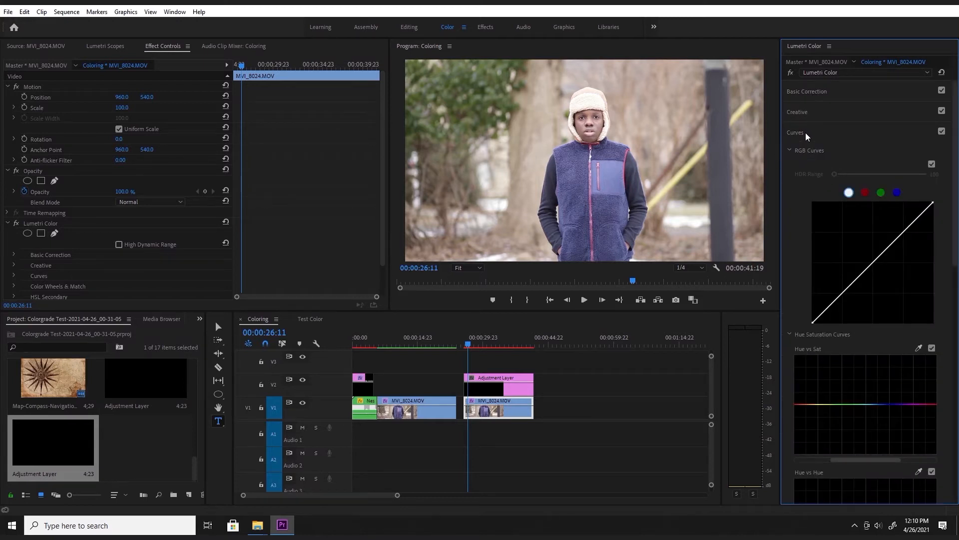
click(108, 46)
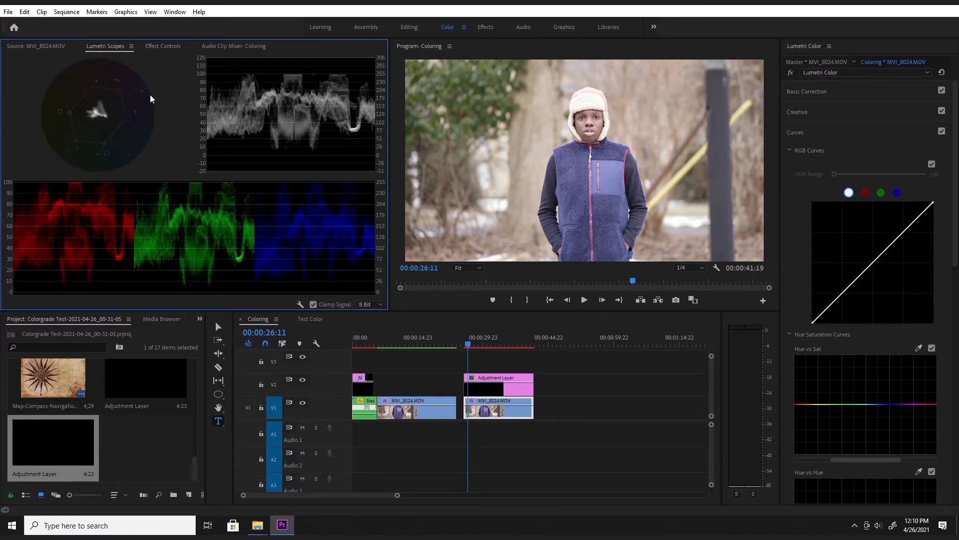
right_click(181, 156)
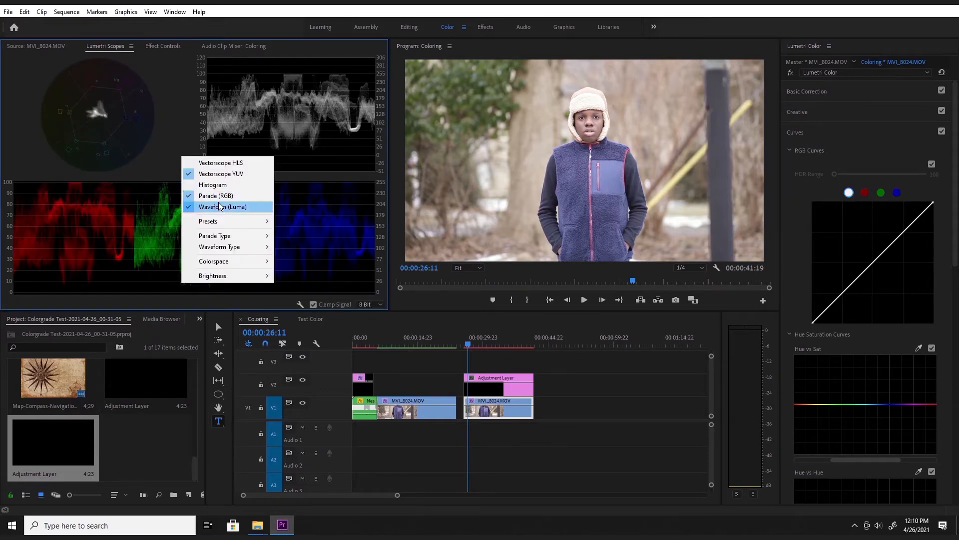
click(196, 188)
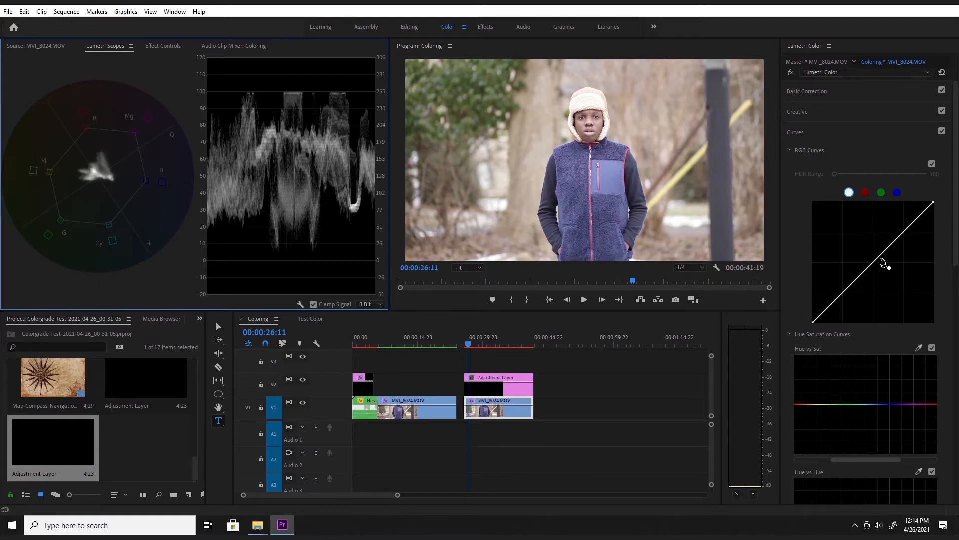
Move the RGB curve's black point inward until the waveform shadows reach 0, and lower the white point until the highlights reach about 83
click(813, 325)
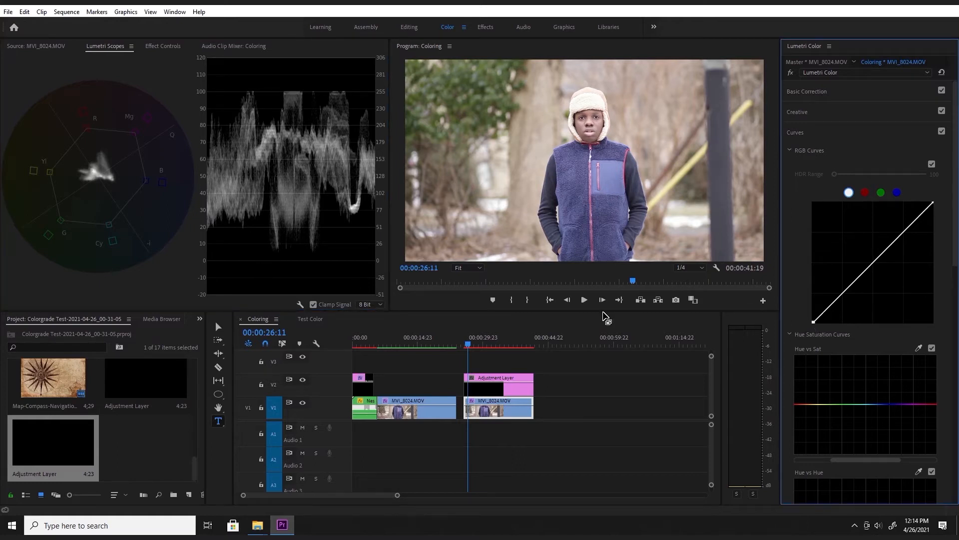
mouse_move(813, 323)
mouse_down()
mouse_move(833, 327)
mouse_move(823, 327)
mouse_up()
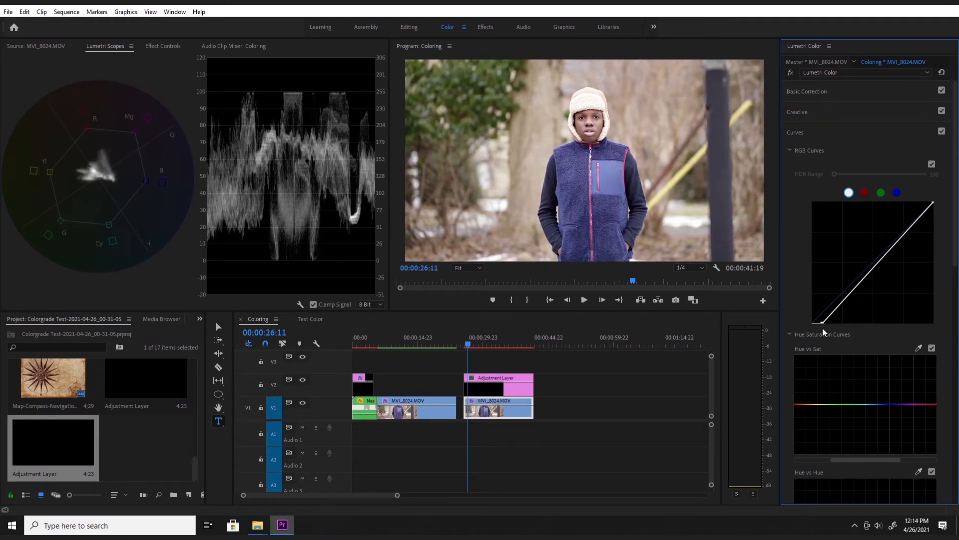
drag(822, 327, 829, 331)
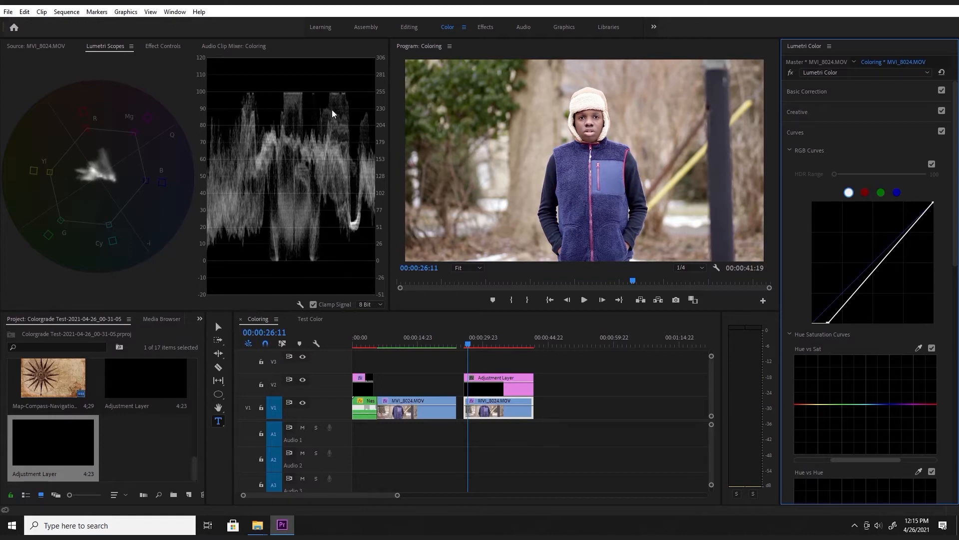
drag(935, 201, 951, 223)
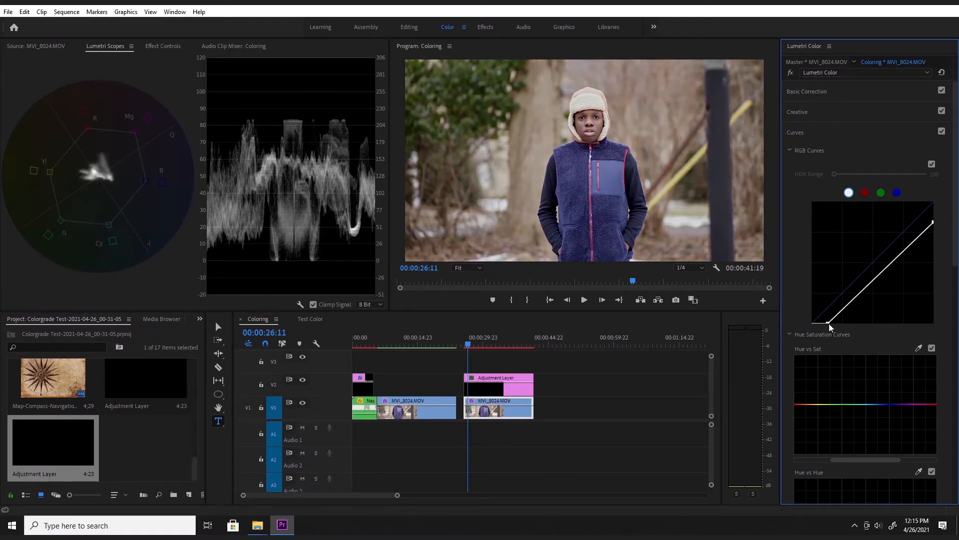
drag(828, 323, 830, 322)
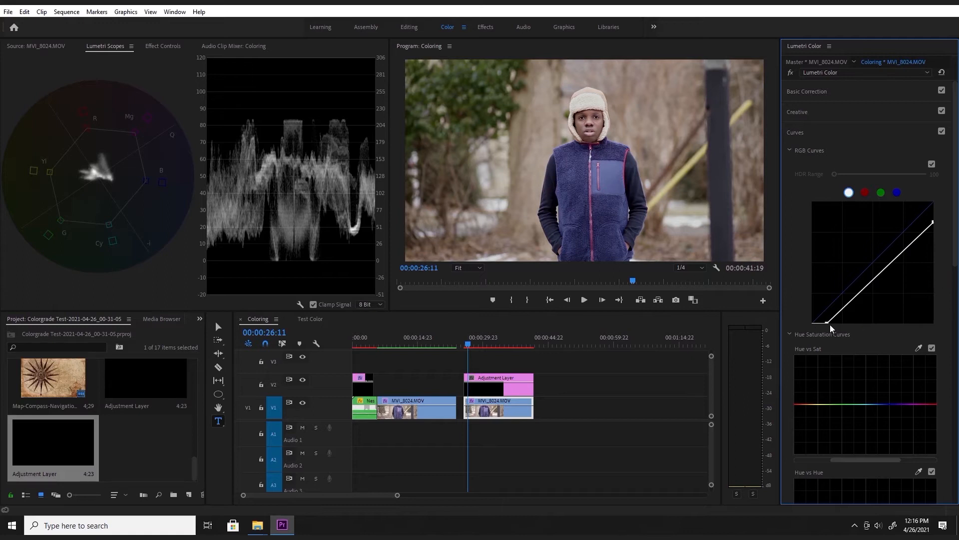
drag(829, 323, 827, 322)
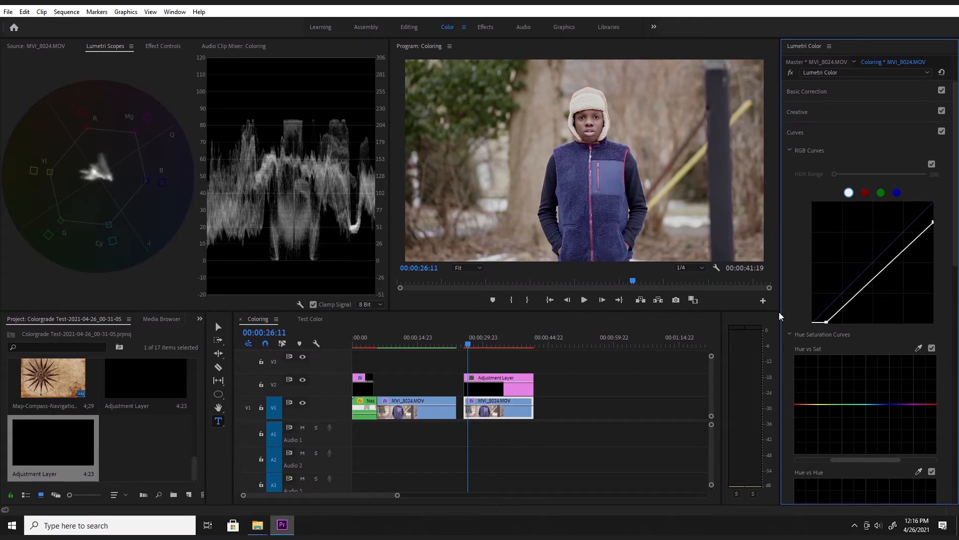
drag(826, 322, 826, 327)
click(826, 330)
Compare the MVI_8024.MOV clip with and without its Lumetri Color effect
click(792, 73)
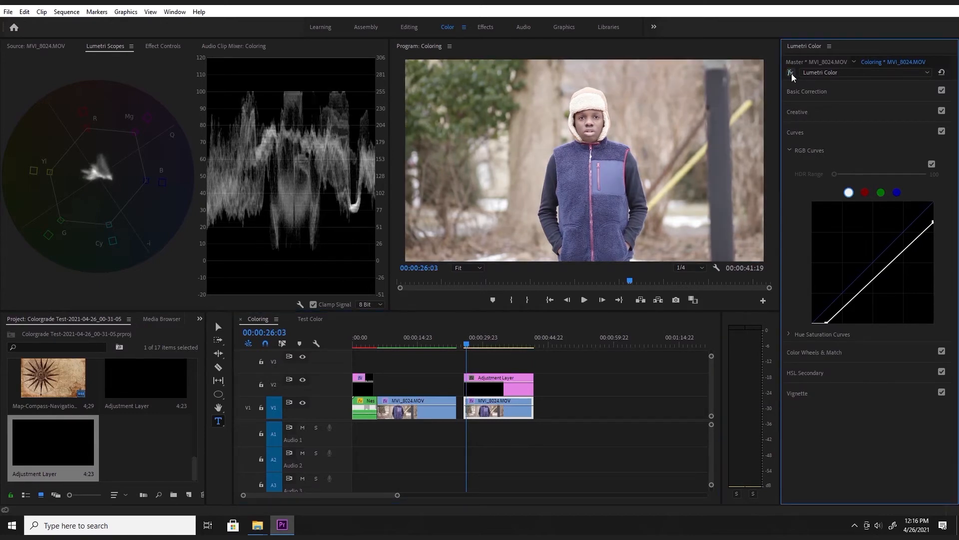
click(792, 74)
click(792, 73)
click(791, 74)
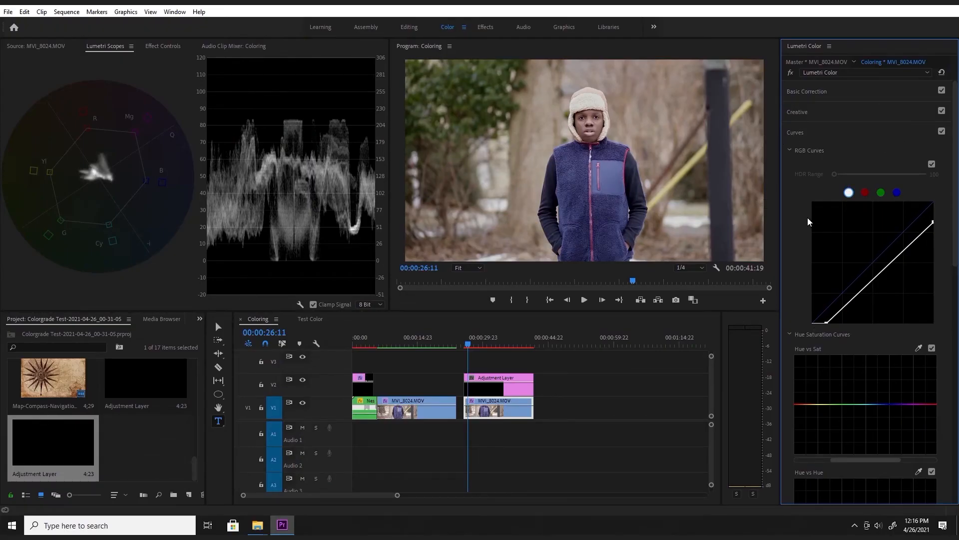
Sample the boy's face for the Hue vs Sat curve to place control points around the skin hue
click(787, 334)
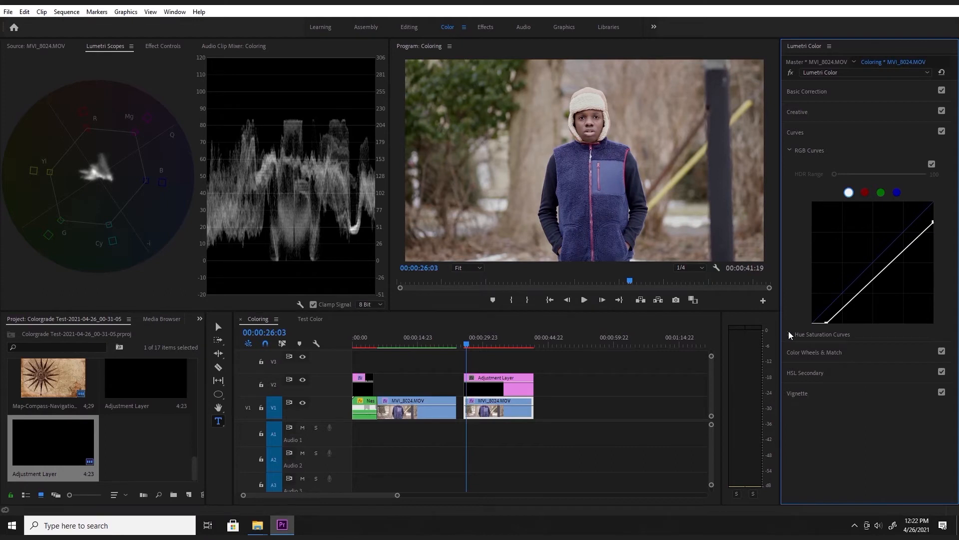
click(788, 332)
scroll(889, 365, down, 4)
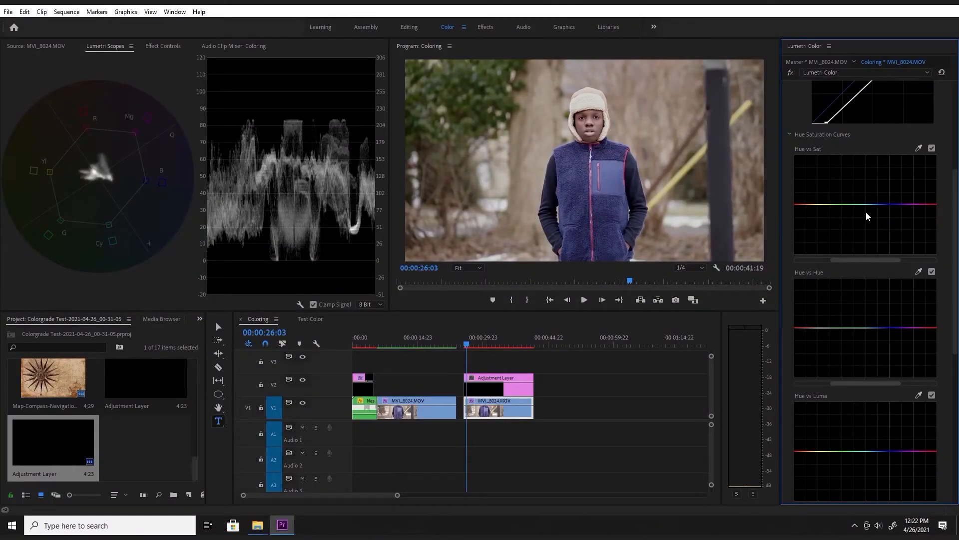
click(919, 147)
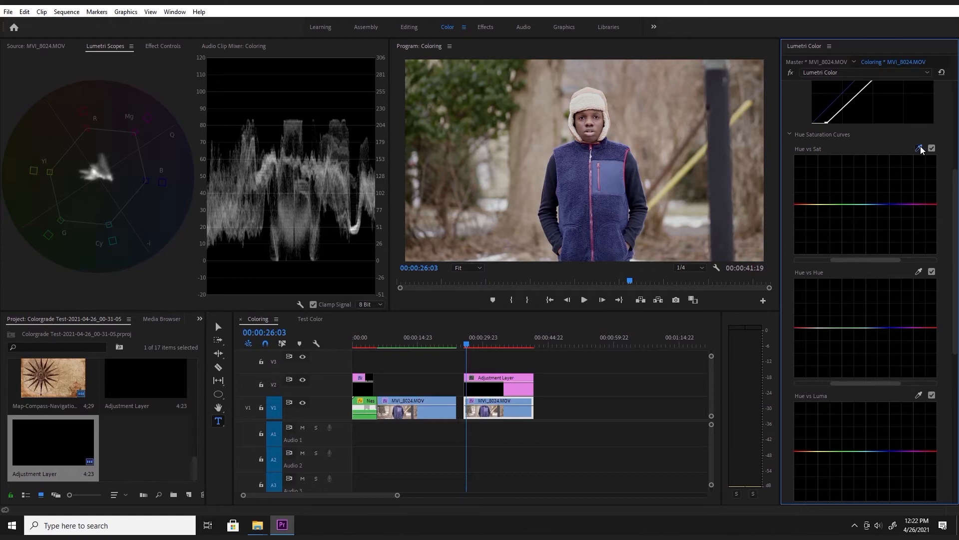
click(602, 122)
Add cyan and blue points to the Hue vs Sat curve, try lowering the blue one, and return it to the baseline
click(868, 205)
drag(904, 204, 899, 241)
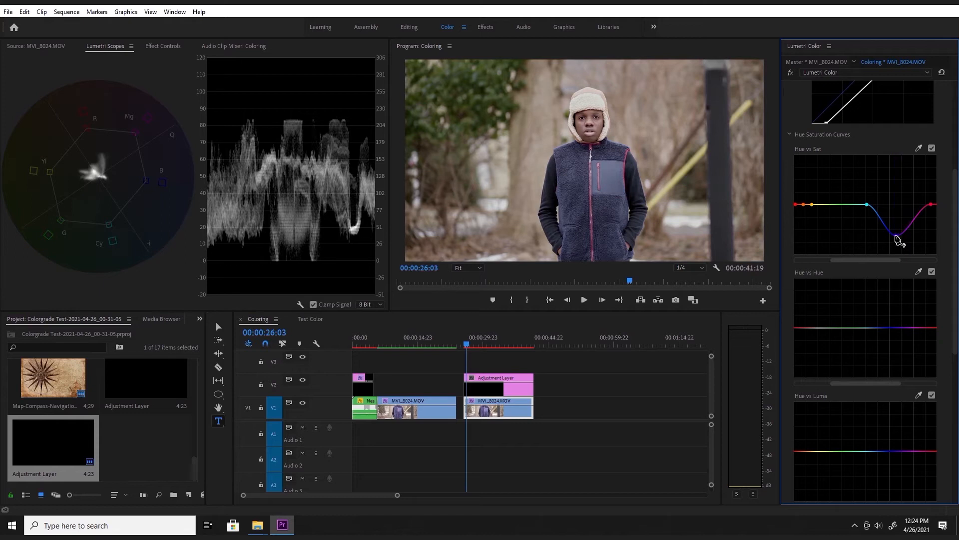
drag(898, 239, 899, 208)
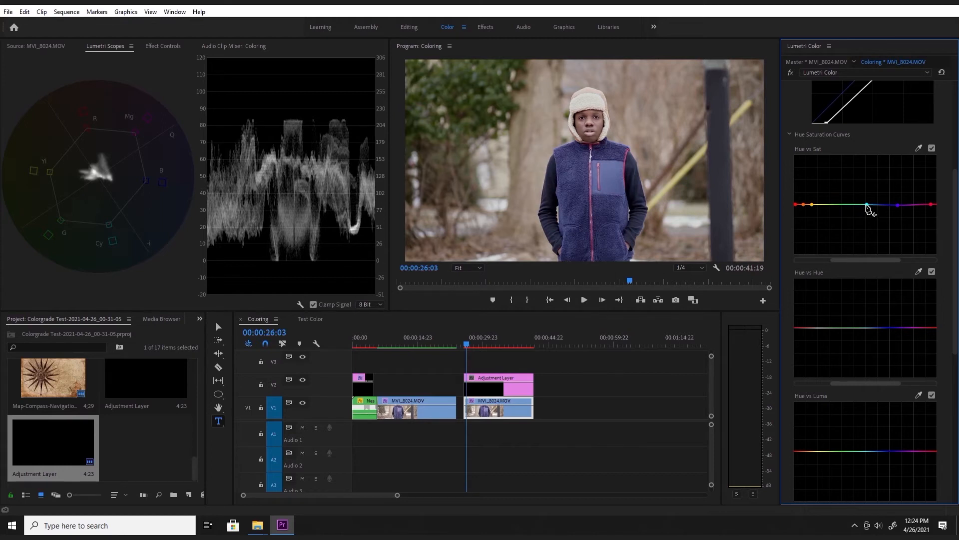
Desaturate the greens and yellows by pulling that range of the Hue vs Sat curve well below the baseline
drag(867, 206, 846, 254)
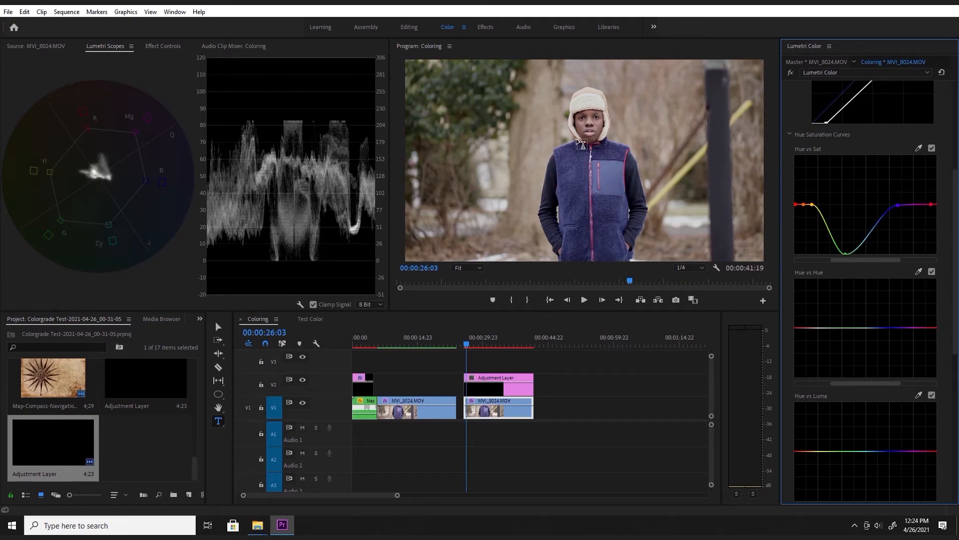
drag(845, 253, 852, 249)
drag(821, 214, 843, 247)
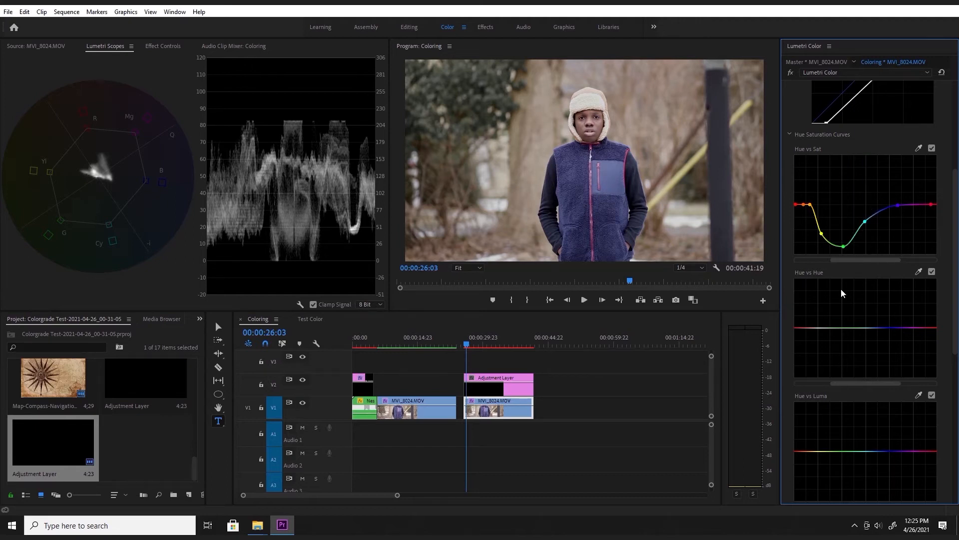
mouse_move(822, 233)
mouse_down()
mouse_move(842, 245)
mouse_move(868, 216)
mouse_move(839, 242)
mouse_move(818, 228)
mouse_up()
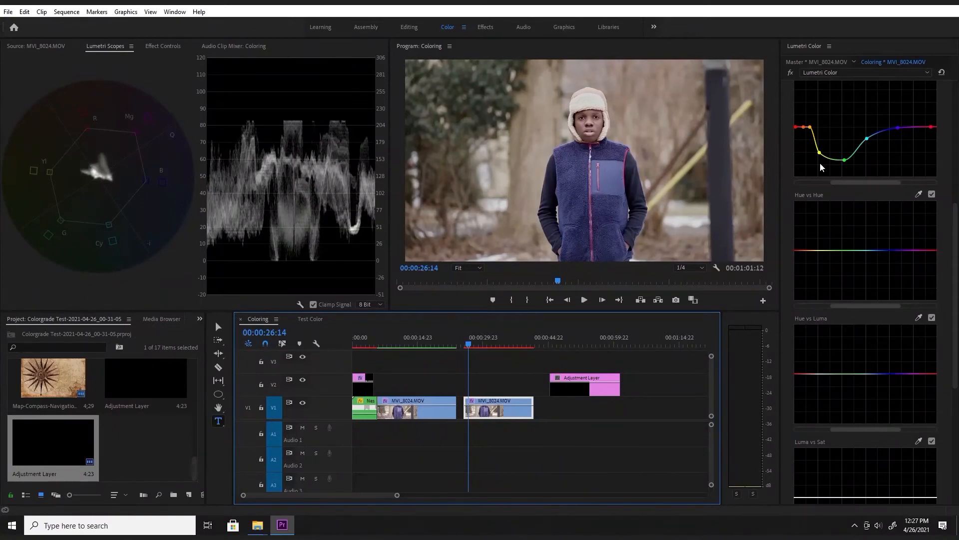
Add a second Lumetri Color effect to the MVI_8024.MOV clip and make it the active one
scroll(958, 278, up, 5)
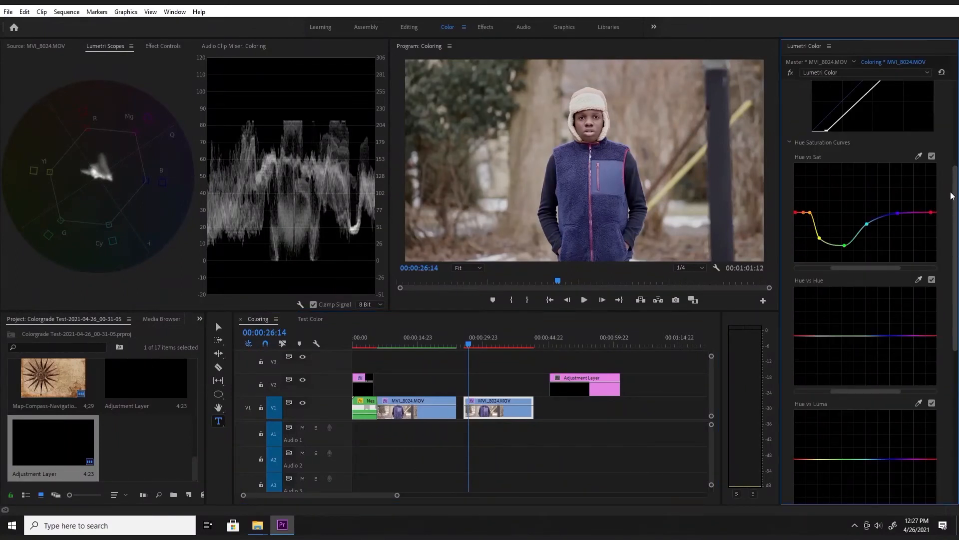
click(841, 302)
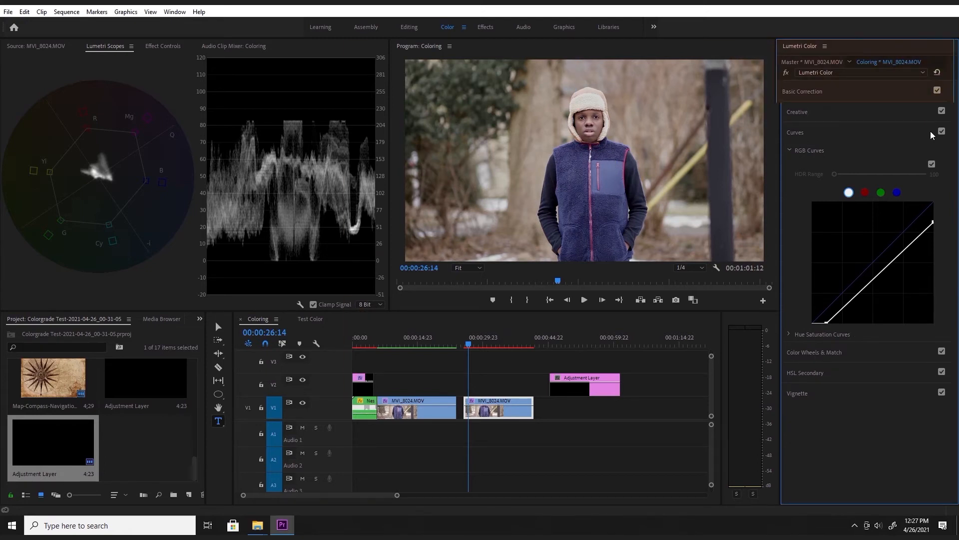
click(919, 72)
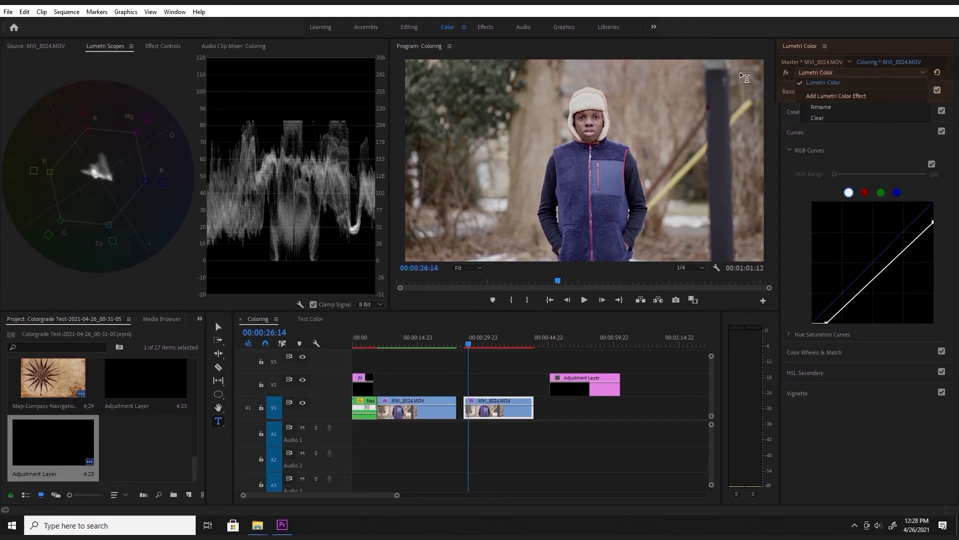
click(847, 97)
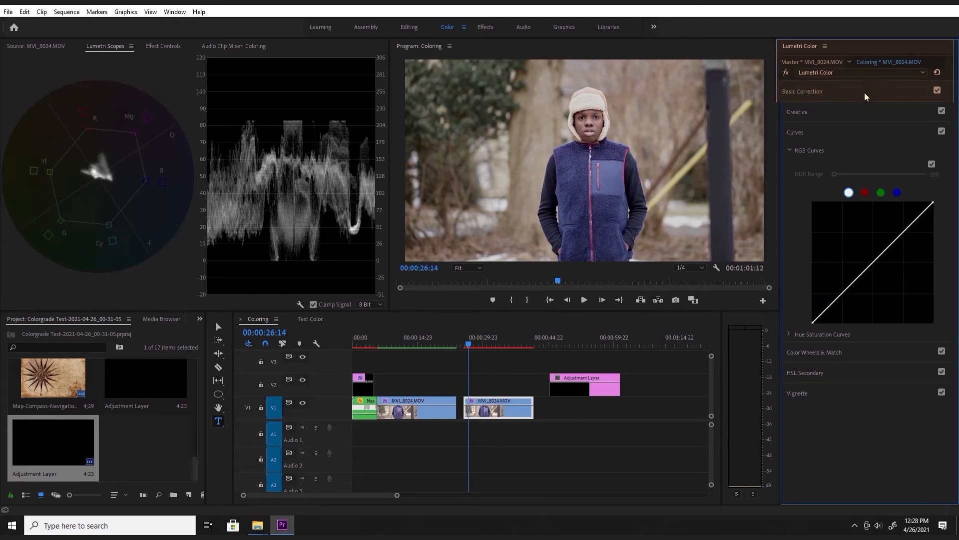
click(890, 71)
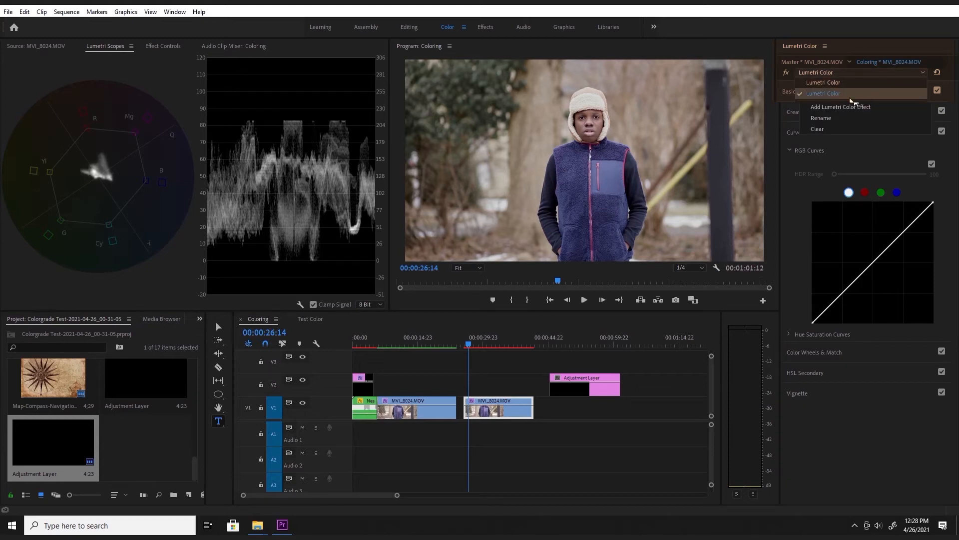
click(830, 83)
click(892, 71)
click(862, 93)
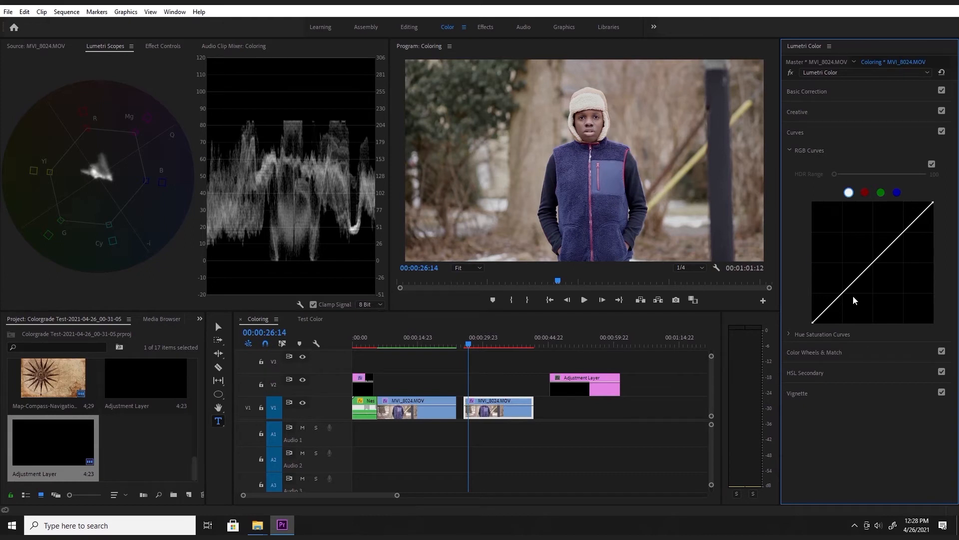
Build an HSL Secondary key for the skin tone by adding color samples from several spots on the boy's face
click(790, 150)
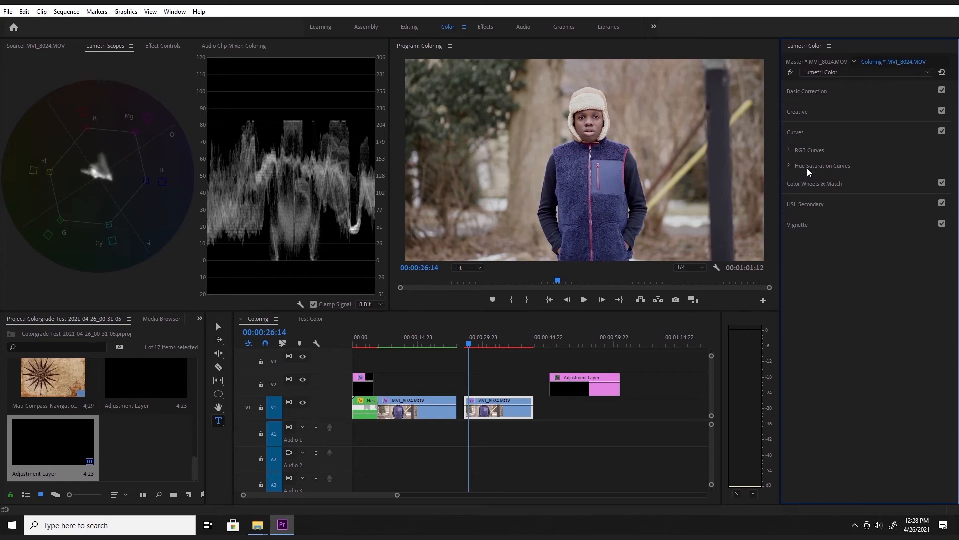
click(804, 204)
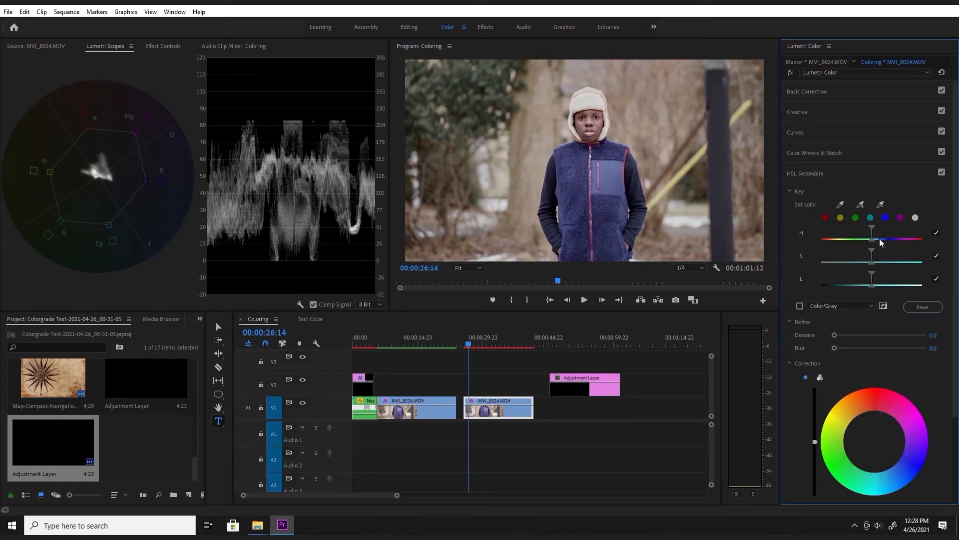
click(861, 203)
click(582, 126)
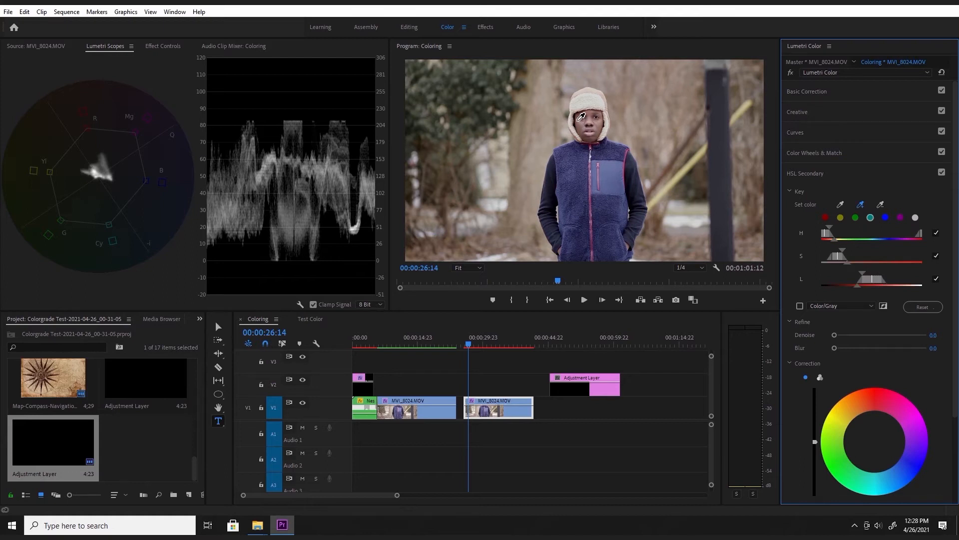
click(580, 114)
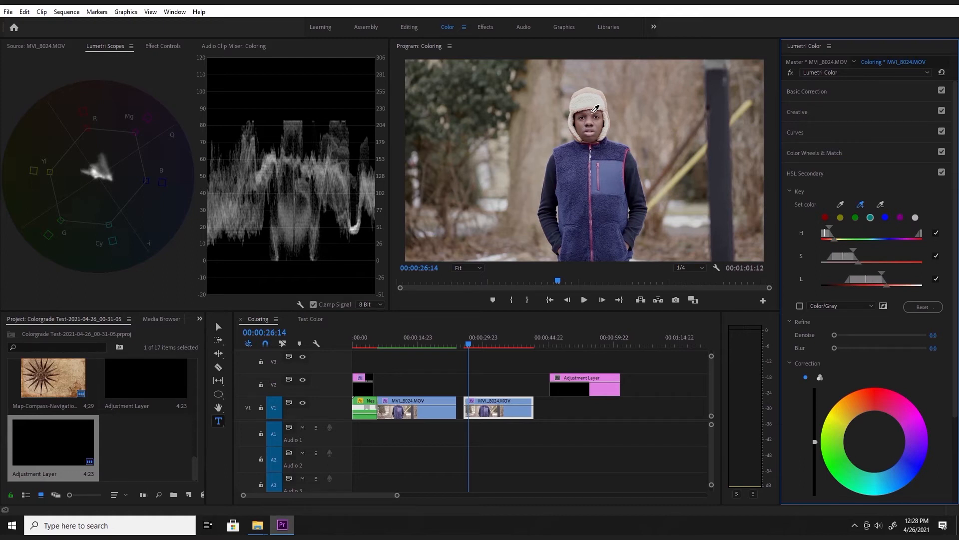
click(587, 120)
click(589, 114)
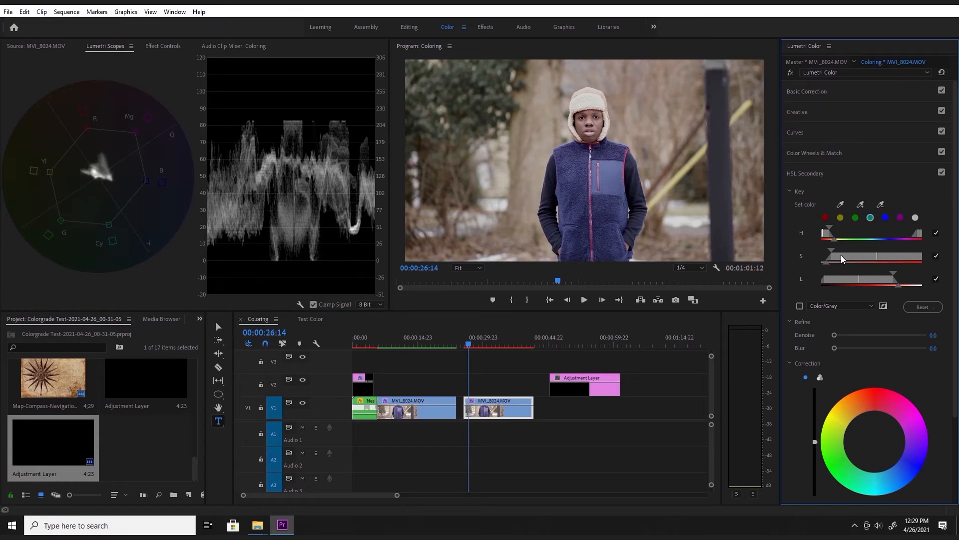
Refine the key's hue, saturation and luminance ranges around the skin tone in the Color/Gray view and invert the mask
click(800, 305)
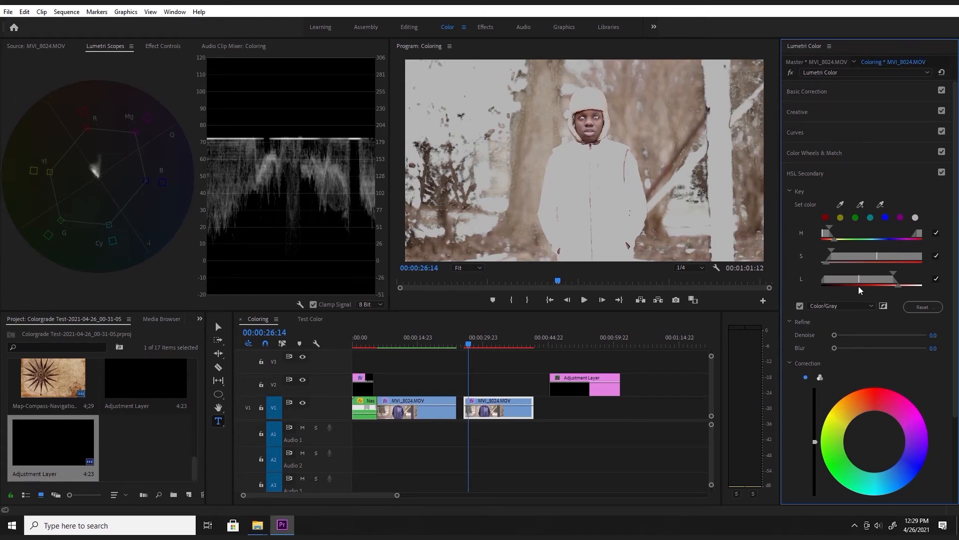
mouse_move(858, 278)
mouse_down()
mouse_move(870, 280)
mouse_move(850, 282)
mouse_up()
drag(837, 255, 826, 236)
drag(834, 280, 844, 258)
drag(918, 229, 925, 230)
drag(848, 279, 863, 278)
drag(827, 234, 825, 234)
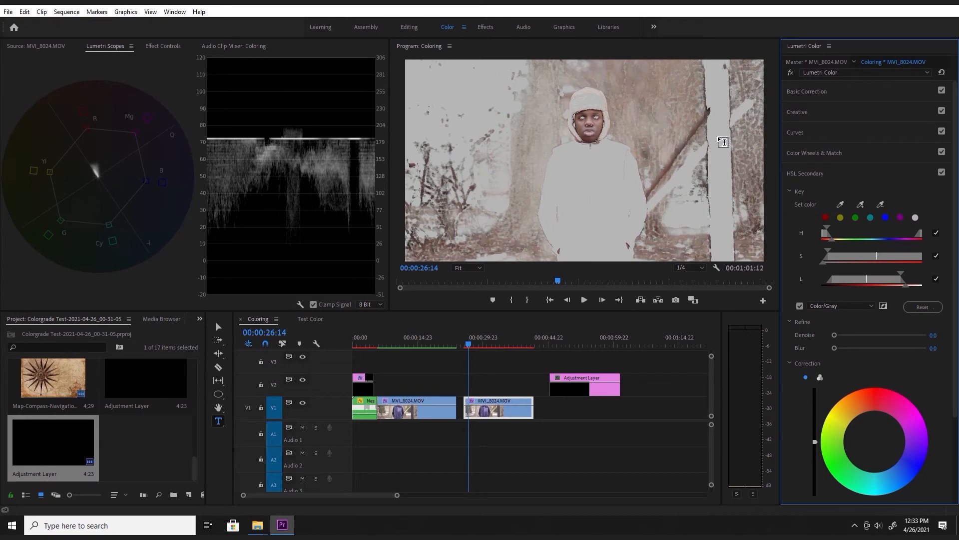
click(883, 306)
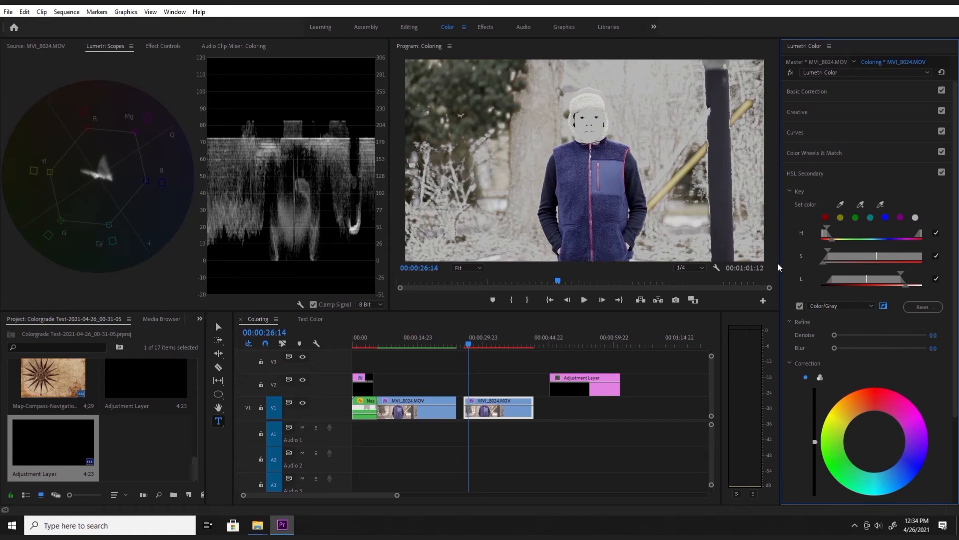
Turn off the Color/Gray mask preview and refine the HSL Secondary key with Denoise 40.1 and Blur 13.4
click(800, 309)
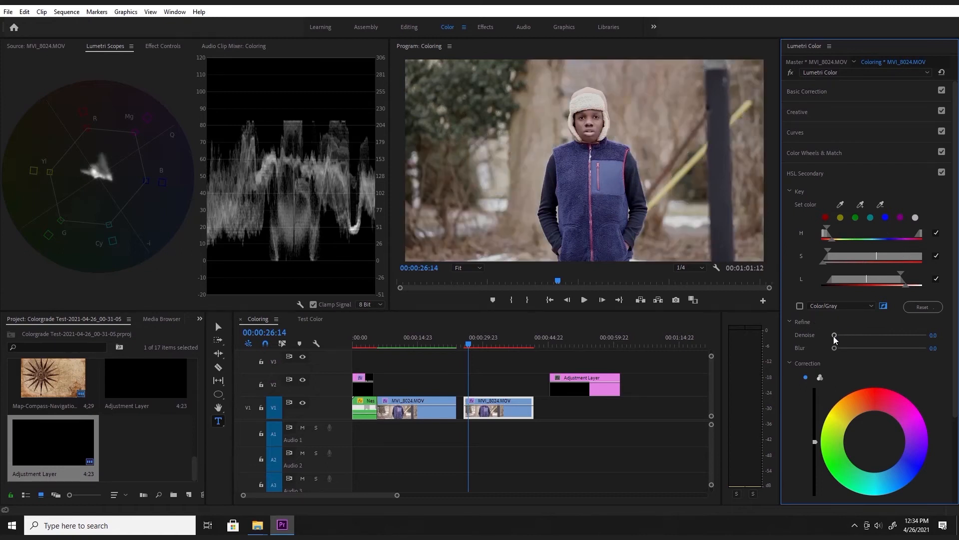
click(934, 335)
text(40.1)
key(Tab)
text(13.4)
key(Return)
Push the HSL Secondary correction wheel slightly toward cyan and lower its luminance a little to cool everything outside the skin tone
scroll(880, 400, down, 1)
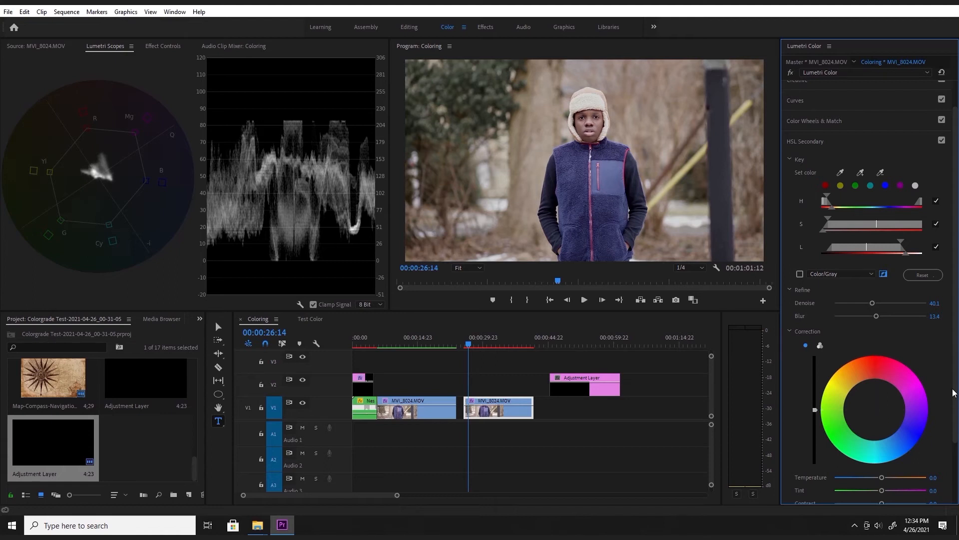
scroll(876, 367, down, 1)
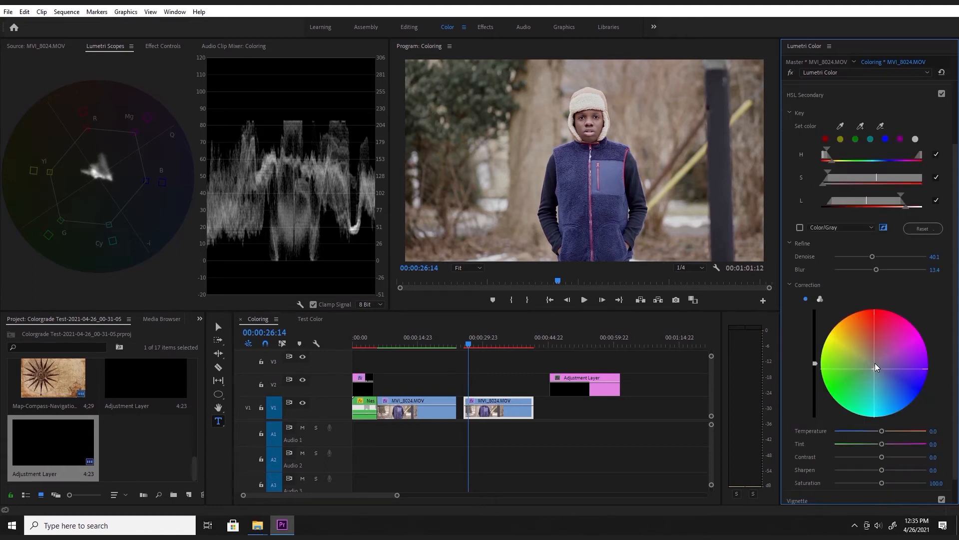
drag(874, 363, 873, 379)
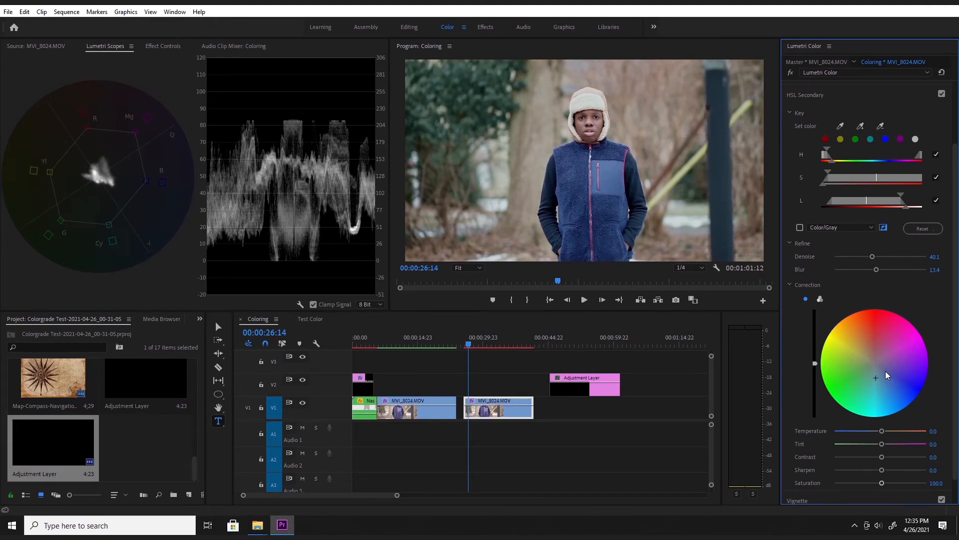
drag(876, 377, 876, 380)
drag(814, 369, 814, 374)
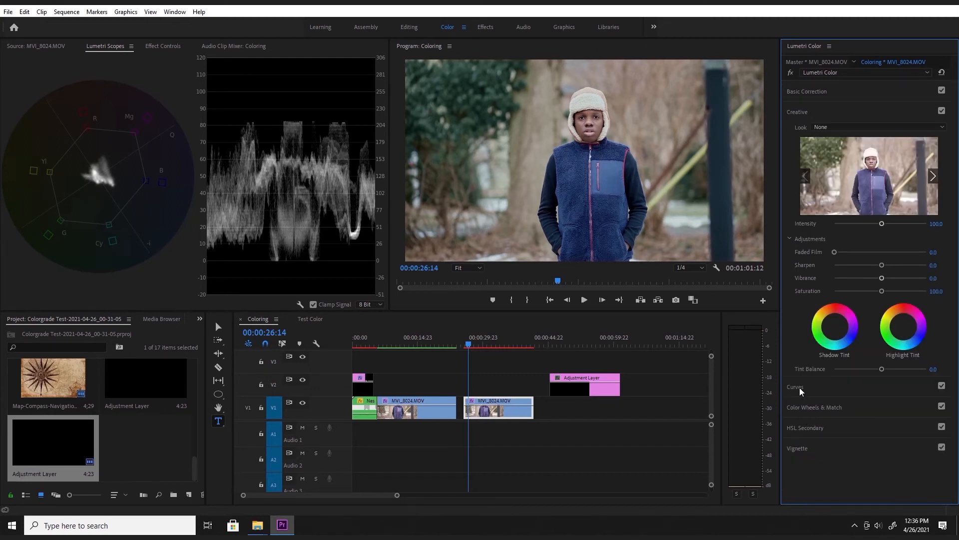
Shape a gentle S-curve on the white RGB curve by lowering the shadows and raising the highlights
click(800, 388)
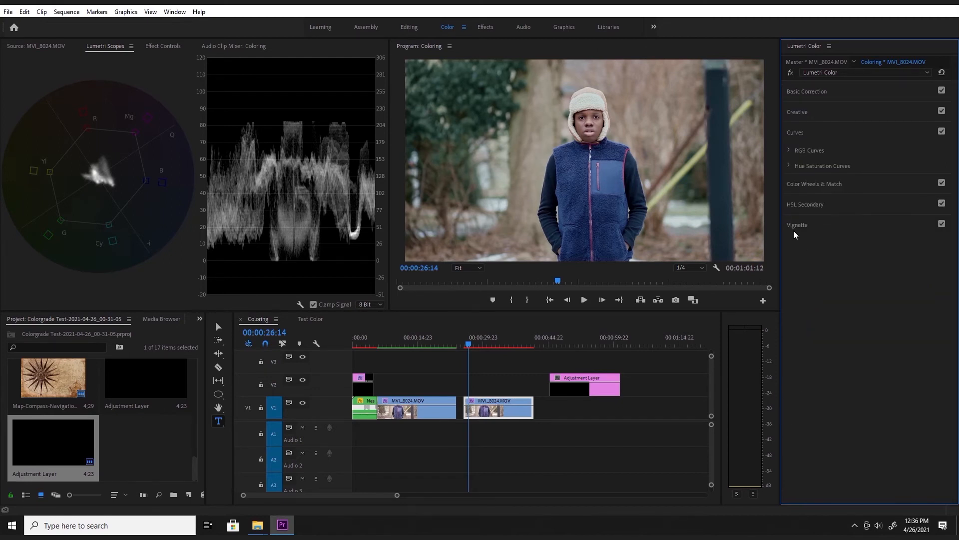
click(789, 151)
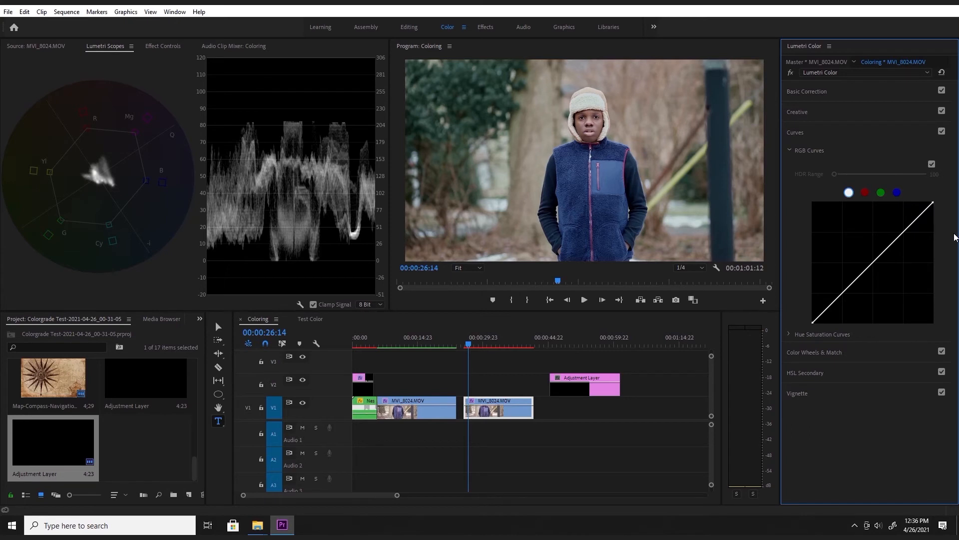
click(789, 334)
scroll(860, 220, down, 1)
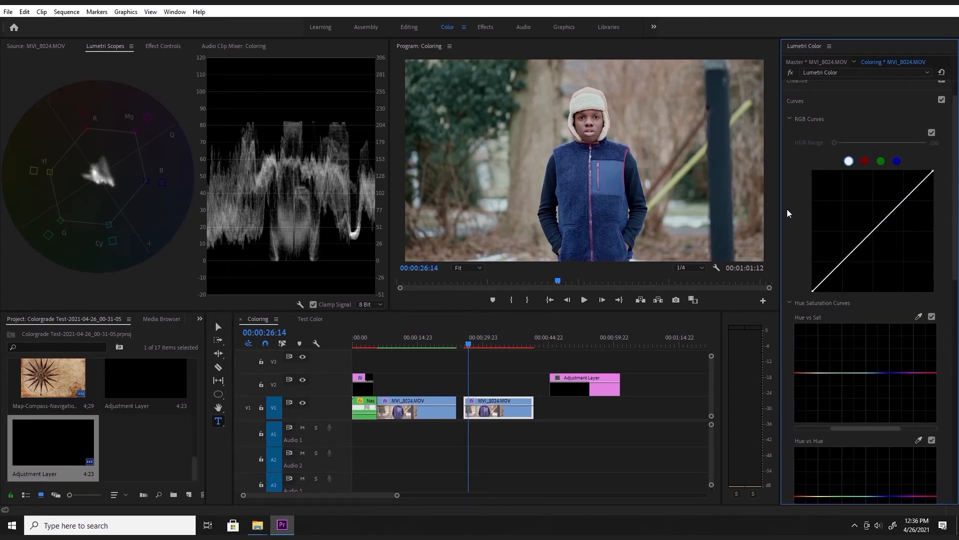
click(874, 231)
click(842, 262)
drag(843, 262, 844, 264)
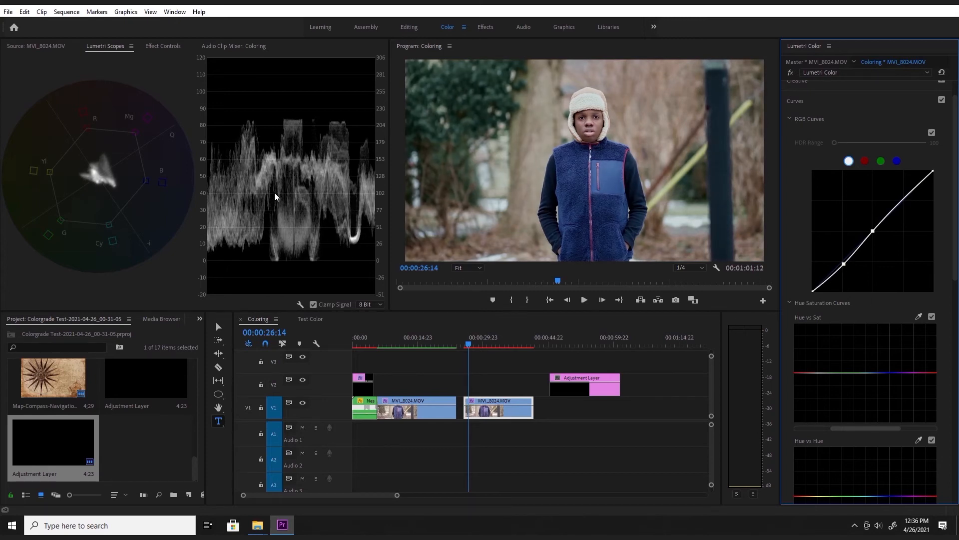
drag(844, 263, 845, 264)
drag(877, 232, 902, 200)
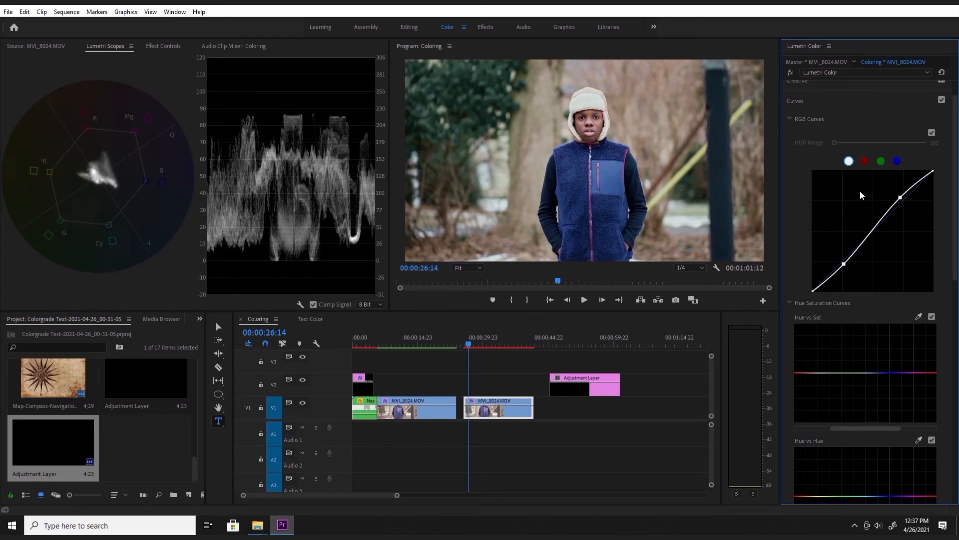
Compare the clip with and without the second Lumetri Color effect
click(790, 70)
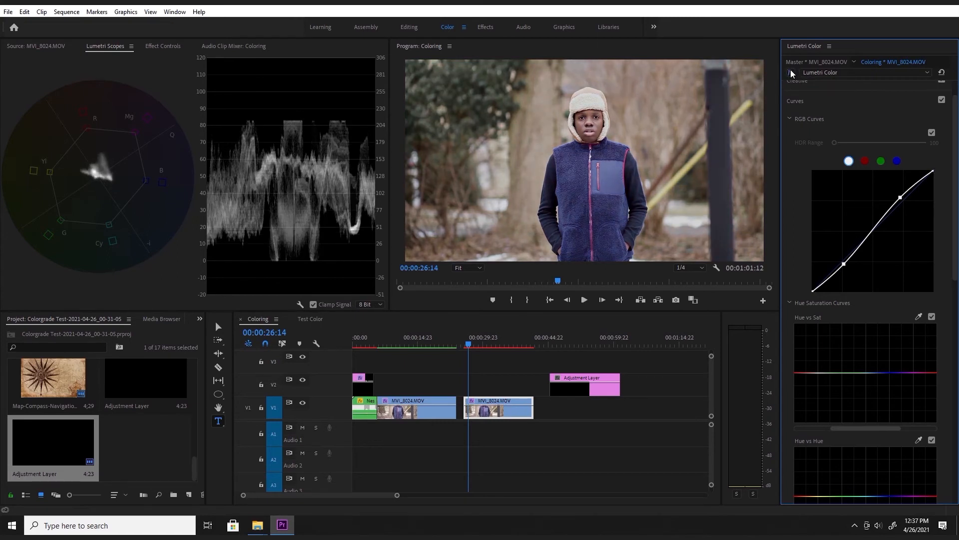
click(791, 70)
click(790, 70)
click(790, 70)
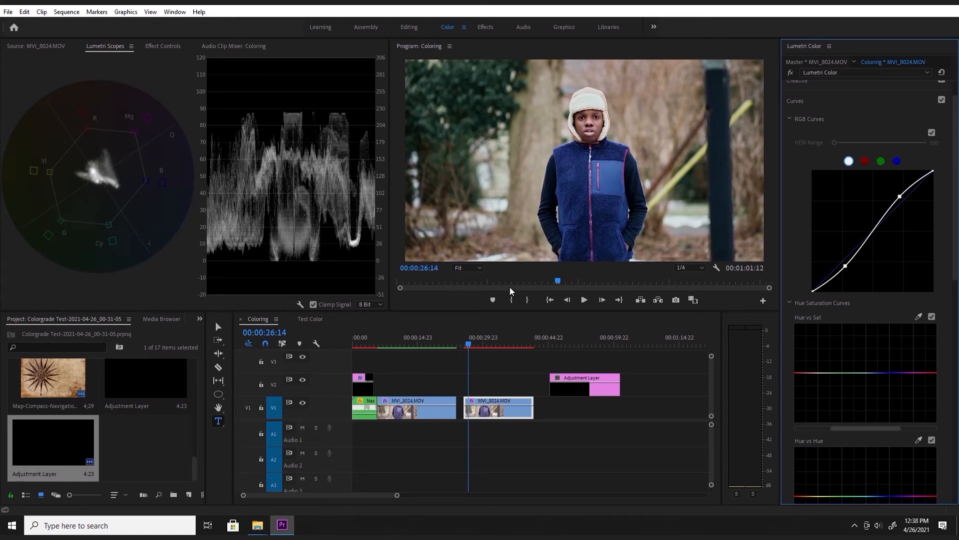
Isolate a small patch of skin on the boy's face with a pen-drawn opacity mask and bring up the Lumetri scopes
right_click(142, 295)
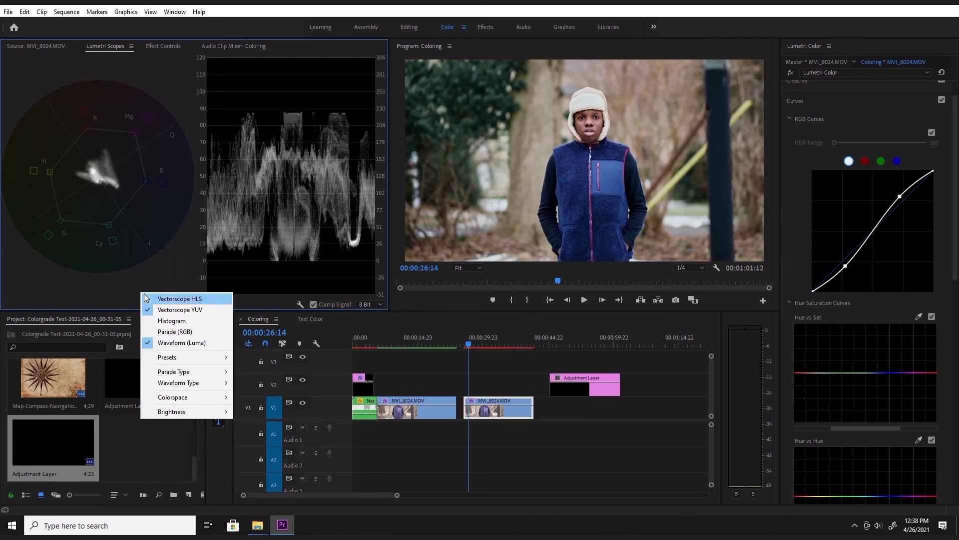
click(178, 258)
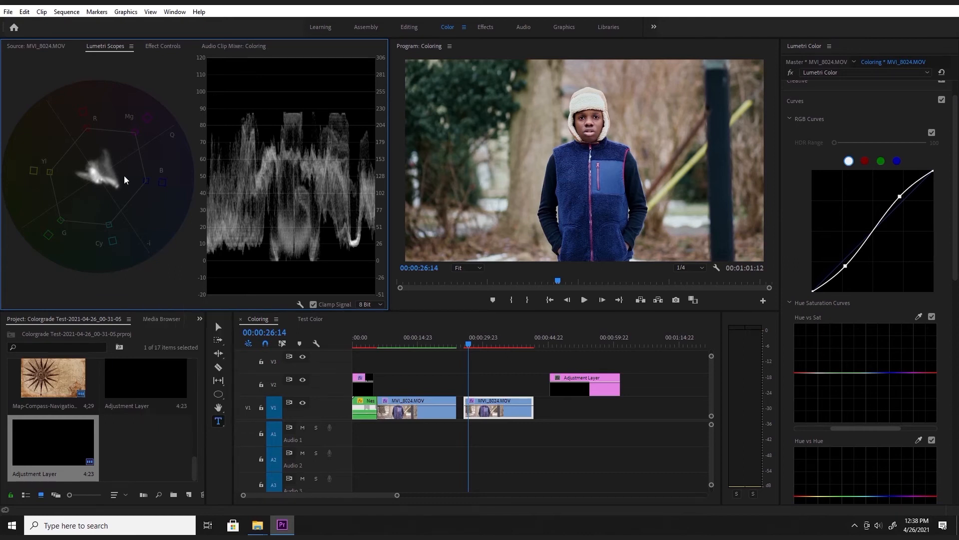
click(166, 46)
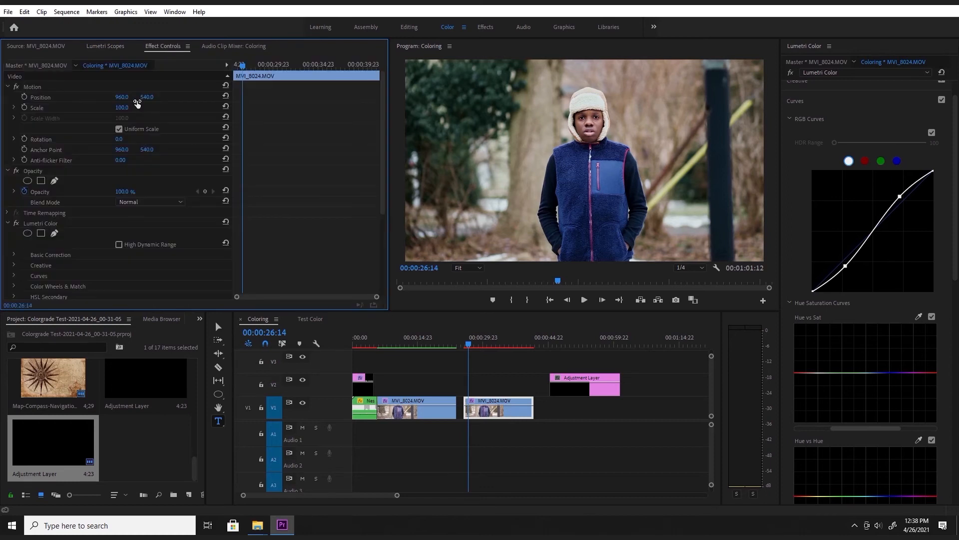
click(55, 180)
click(576, 119)
click(588, 122)
click(580, 135)
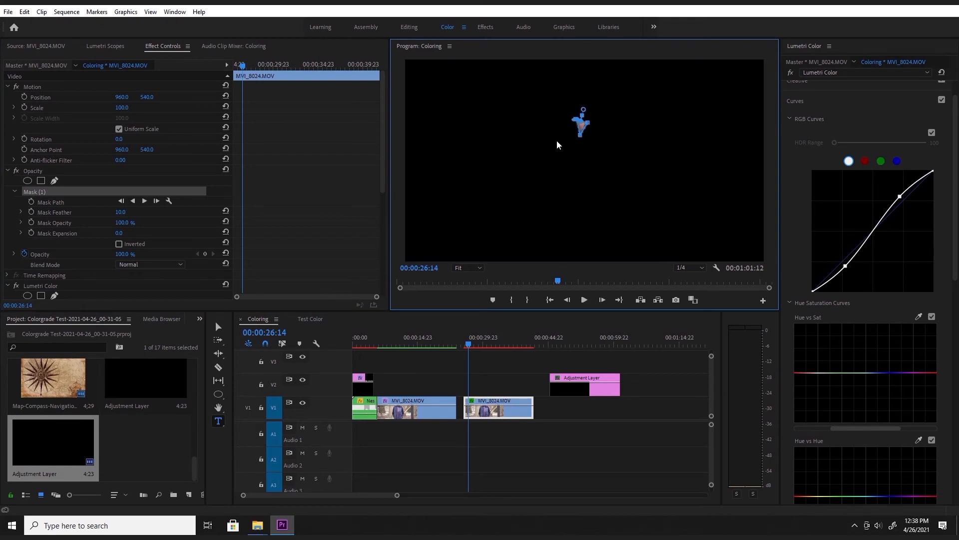
click(103, 46)
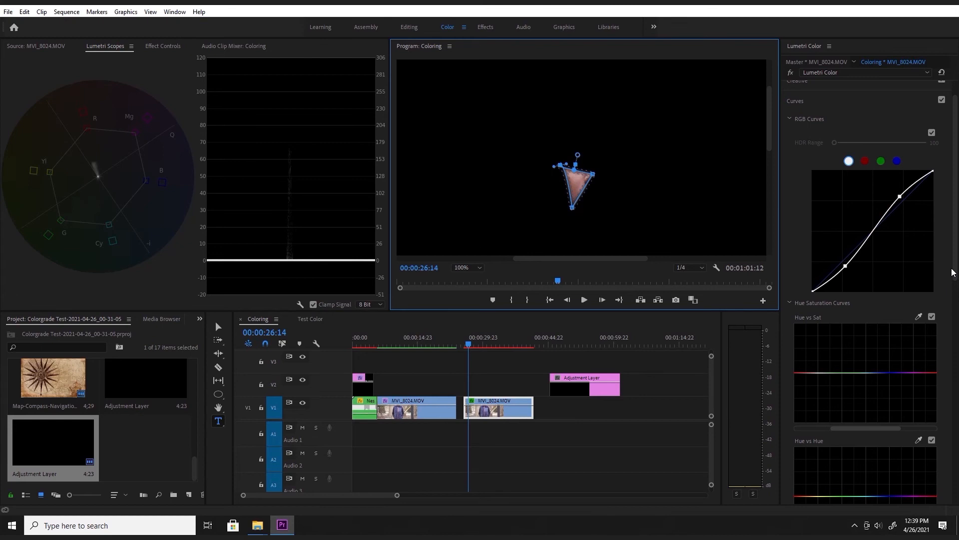
Sample the skin color for the Hue vs Hue curve and pull the red end slightly below the baseline
drag(956, 263, 956, 316)
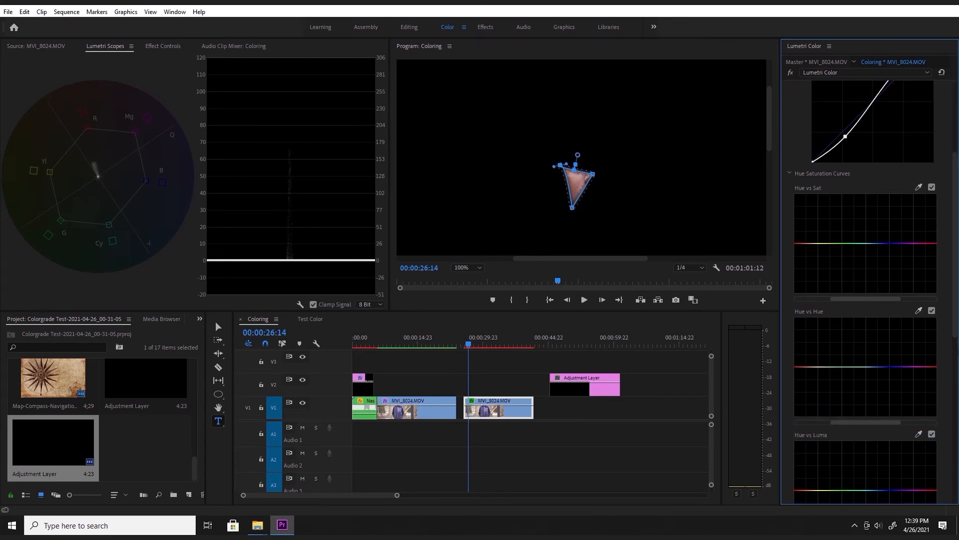
click(919, 309)
click(794, 370)
Delete the opacity mask from the clip and set the program preview zoom to Fit
click(166, 46)
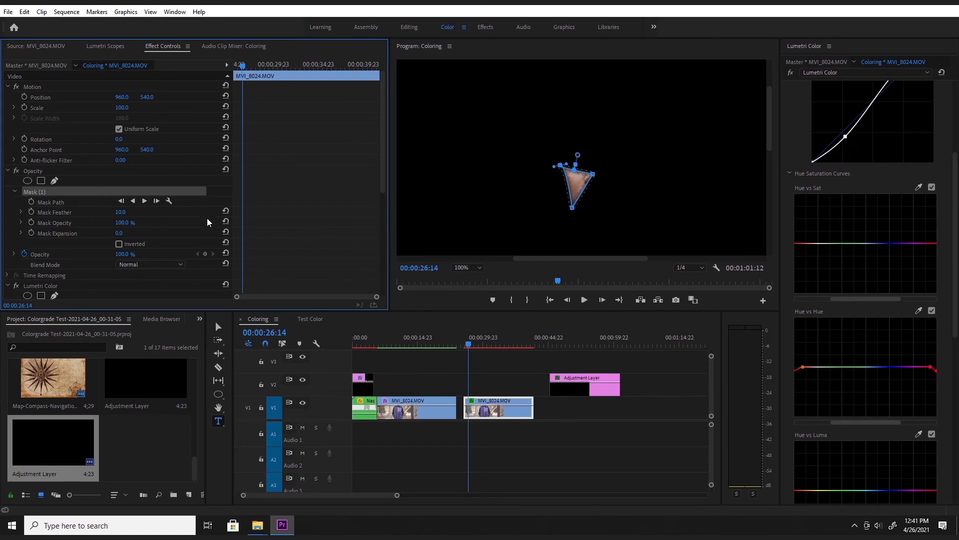
key(Delete)
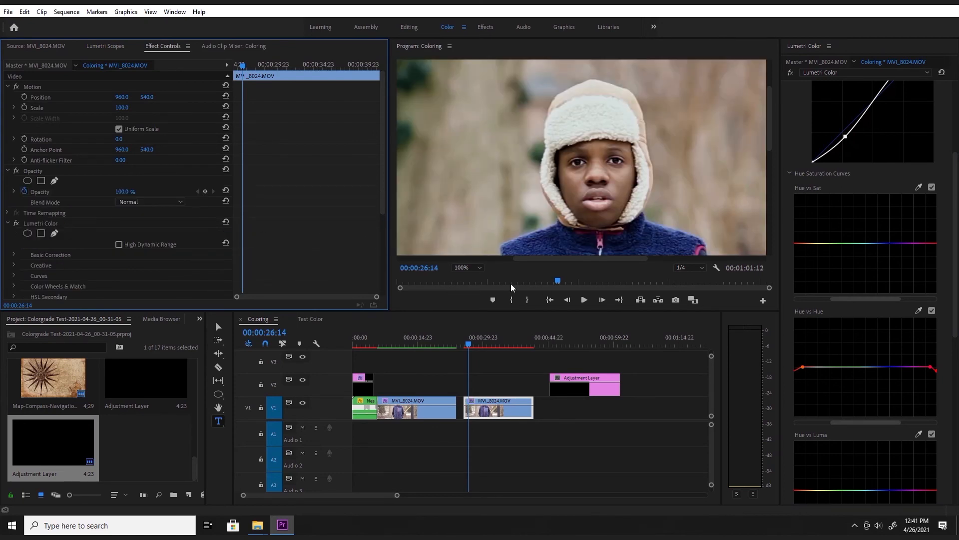
click(477, 269)
click(469, 279)
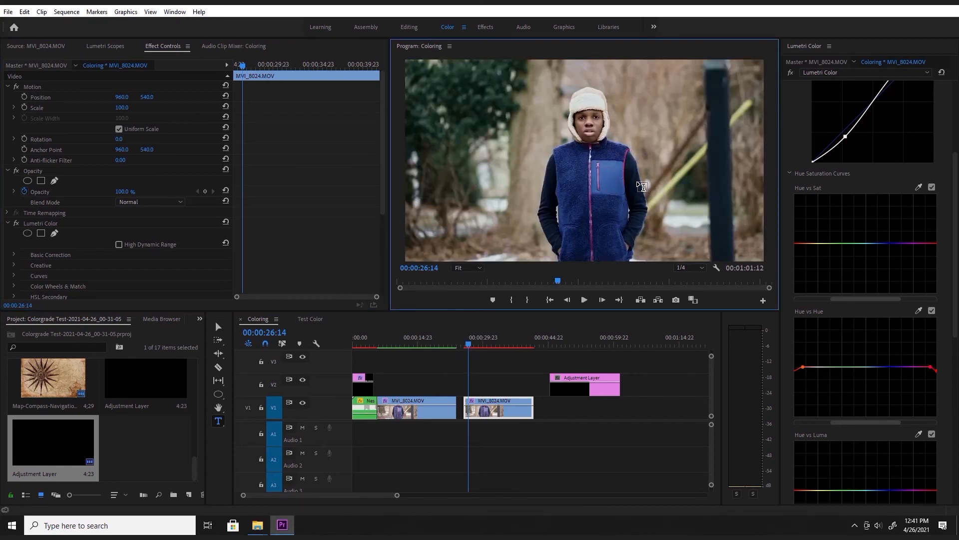
Move the adjustment layer directly above the second MVI_8024.MOV clip and give it a vignette with Amount -1.1 and Feather 56.2
scroll(908, 221, up, 2)
drag(593, 375, 517, 391)
scroll(799, 477, down, 6)
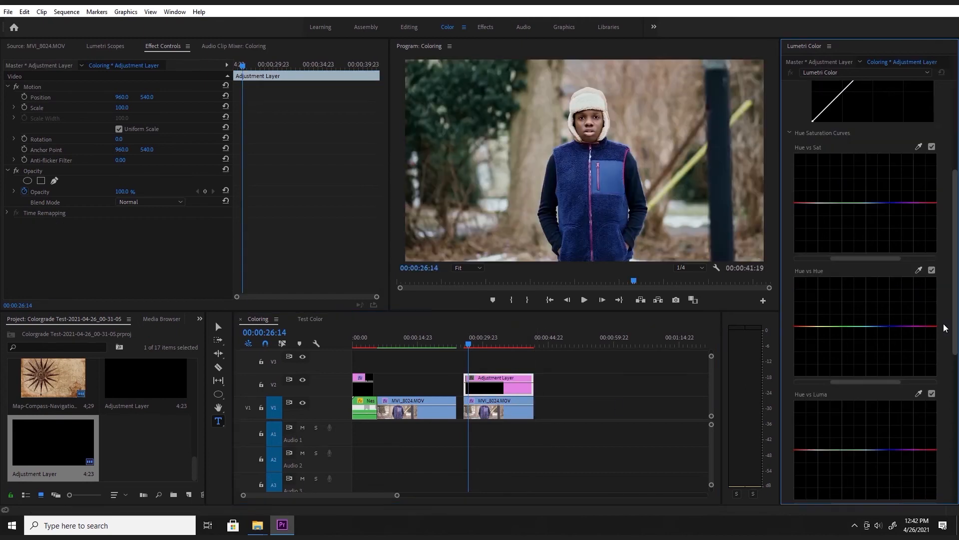
click(797, 472)
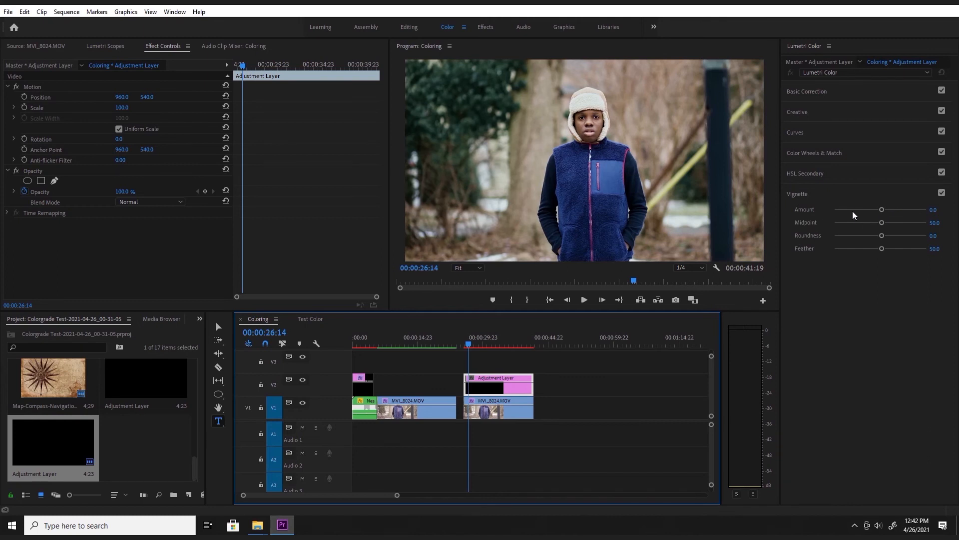
drag(881, 209, 874, 208)
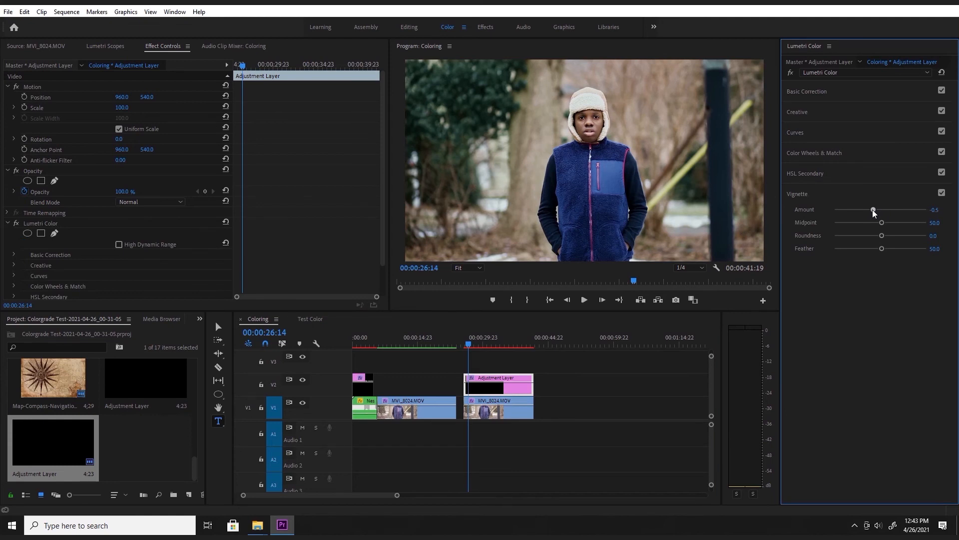
drag(866, 210, 863, 210)
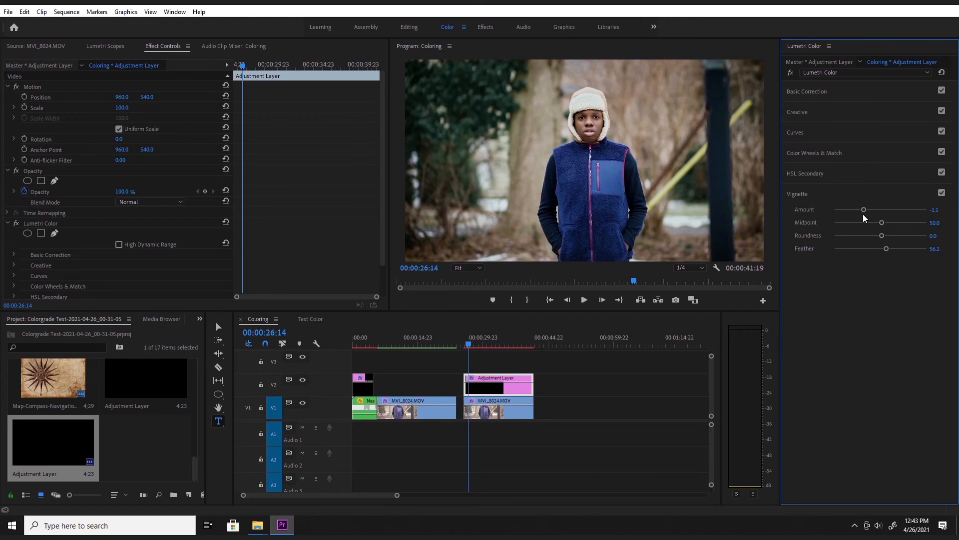
Compare the picture with and without the adjustment layer's vignette
click(791, 73)
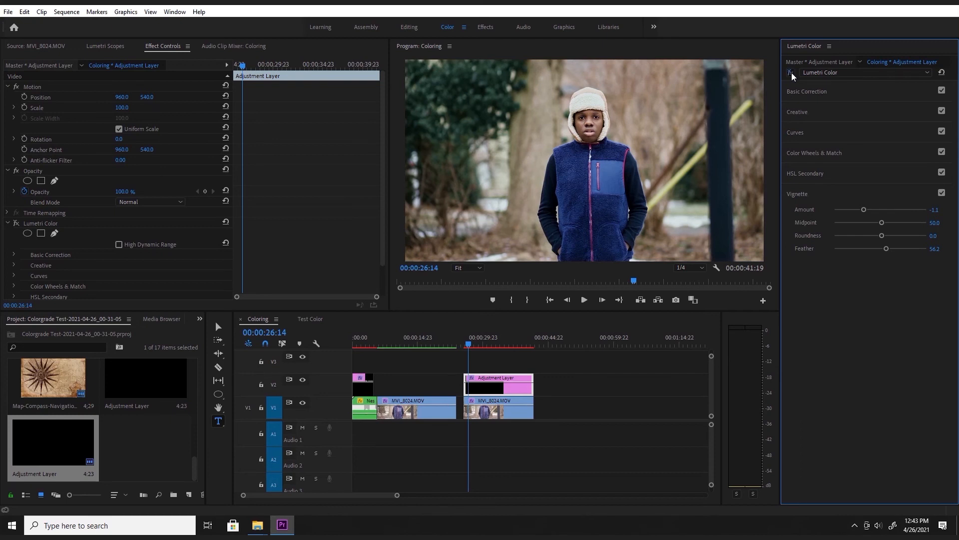
click(791, 73)
click(790, 73)
click(790, 73)
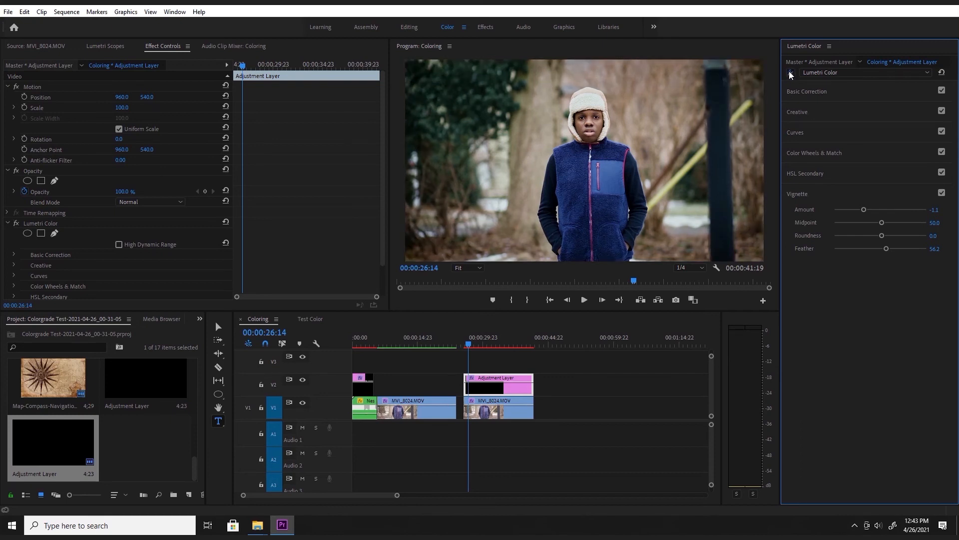
click(790, 72)
click(790, 73)
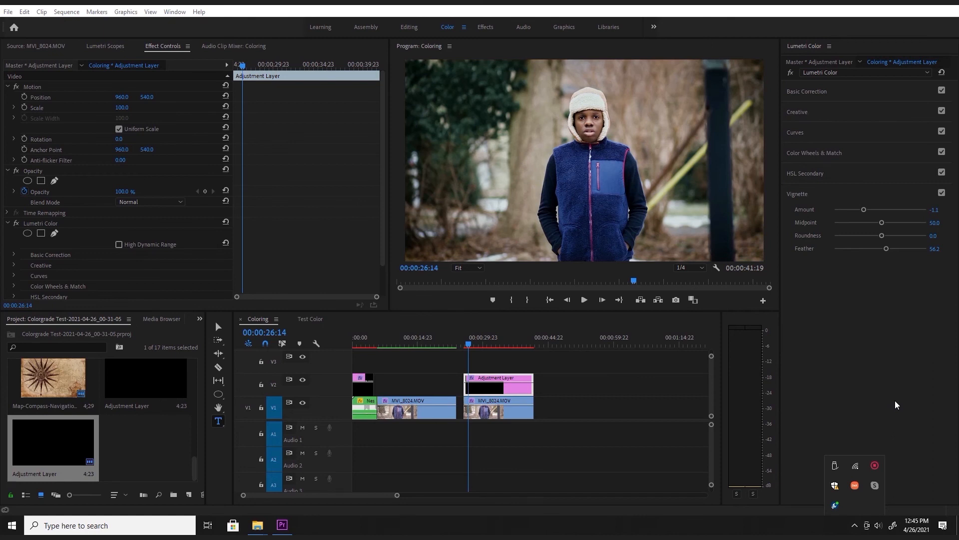
Add another Lumetri Color effect to the adjustment layer and select which Lumetri effect is active
click(846, 73)
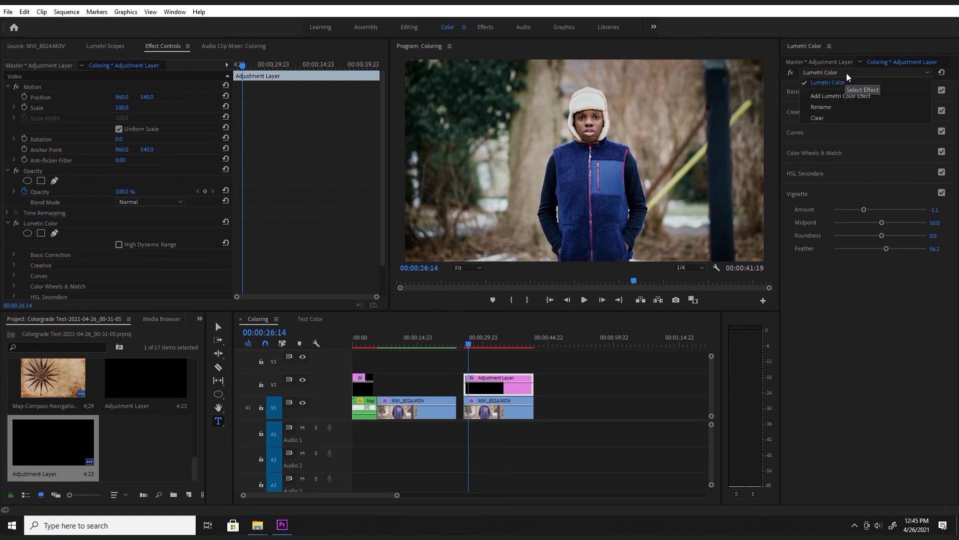
click(857, 75)
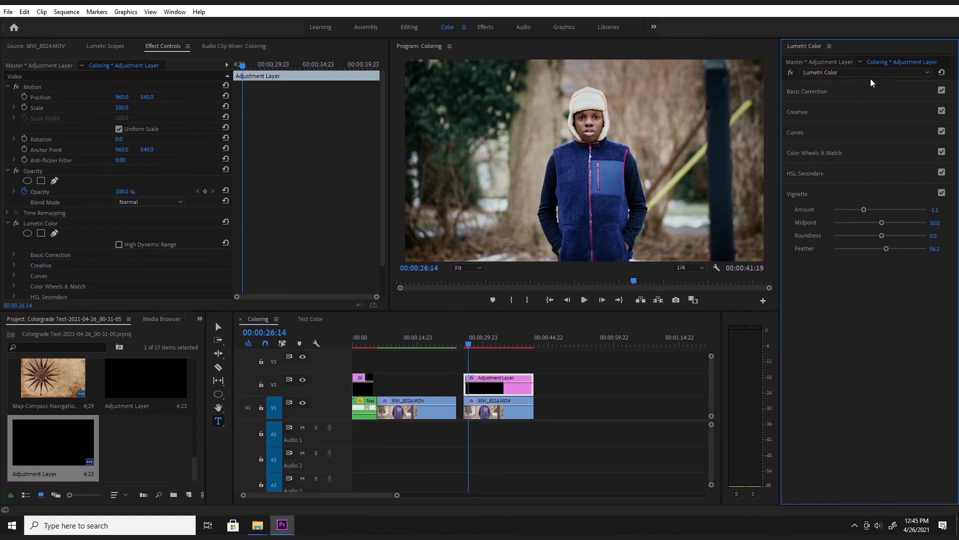
click(916, 72)
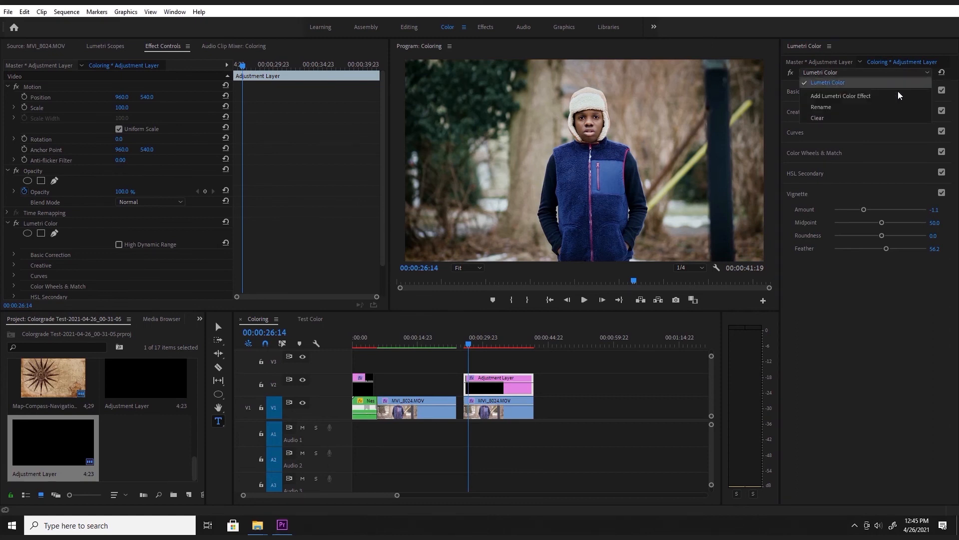
click(847, 95)
click(850, 72)
click(828, 82)
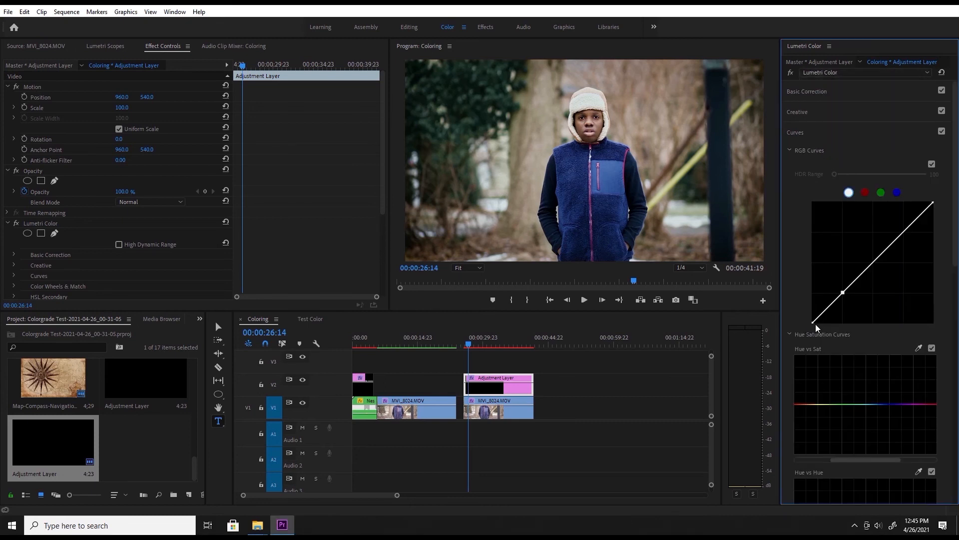
Lift the black point of the adjustment layer's RGB curve slightly to fade the shadows, keeping the lower-quarter anchor point in place
drag(813, 322, 810, 320)
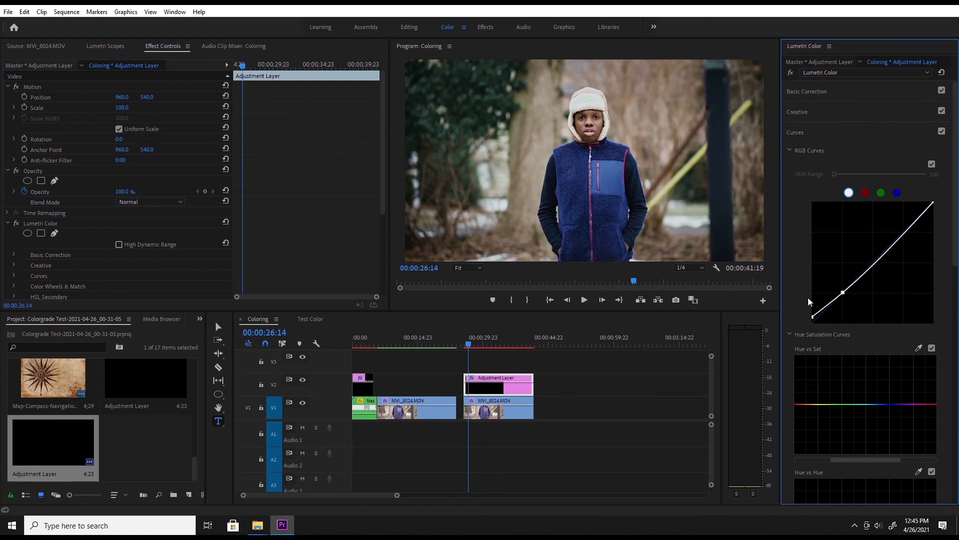
drag(814, 318, 811, 306)
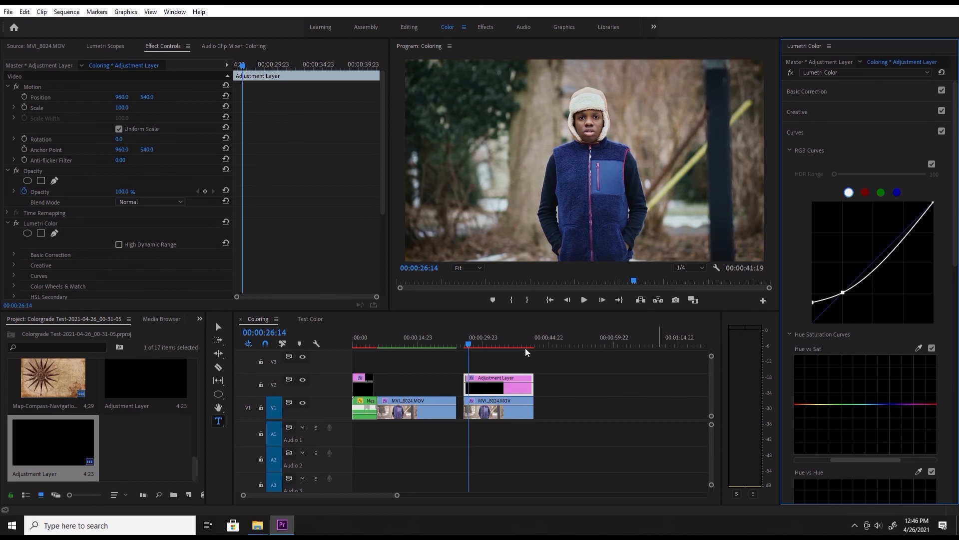
click(471, 344)
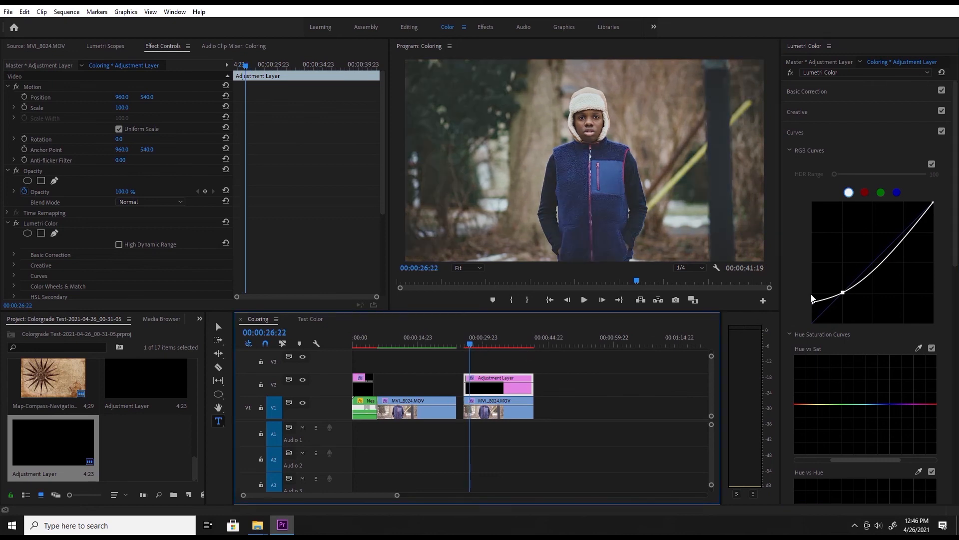
drag(812, 303, 813, 319)
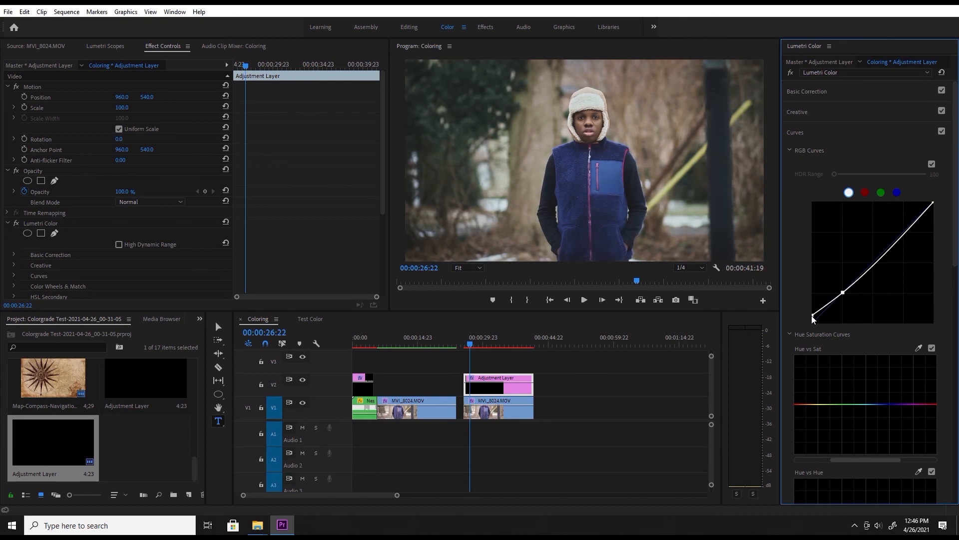
drag(812, 316, 811, 318)
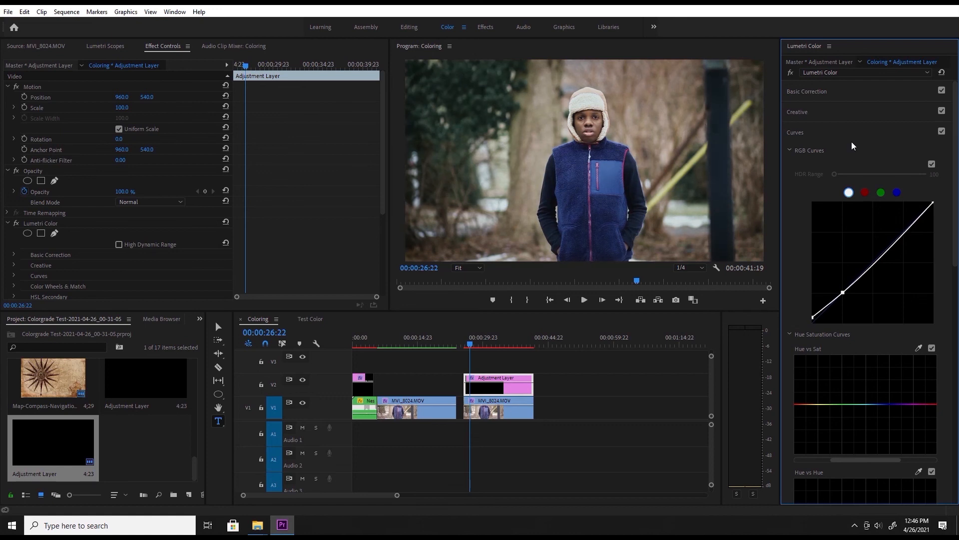
Compare the picture with and without the faded-shadow curve on the adjustment layer
click(789, 72)
click(790, 72)
click(789, 72)
click(790, 72)
Raise the adjustment layer's Contrast slightly in Basic Correction and set its creative Vibrance to 13.5
click(823, 89)
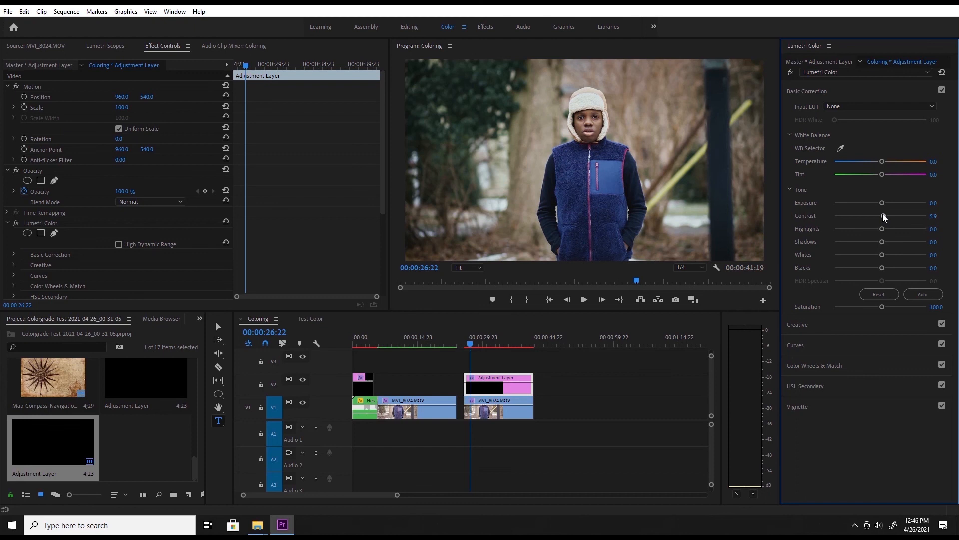
drag(884, 214, 885, 214)
click(799, 325)
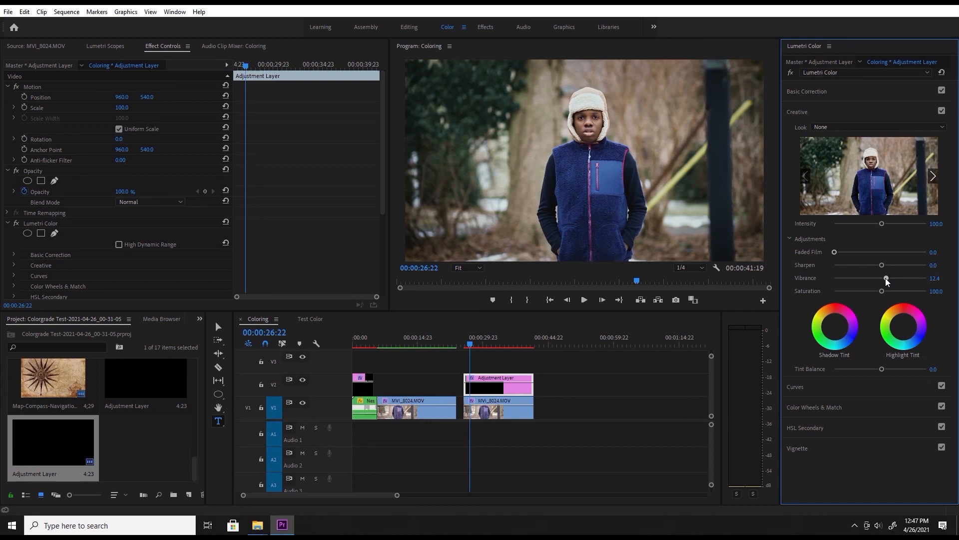
drag(886, 278, 887, 279)
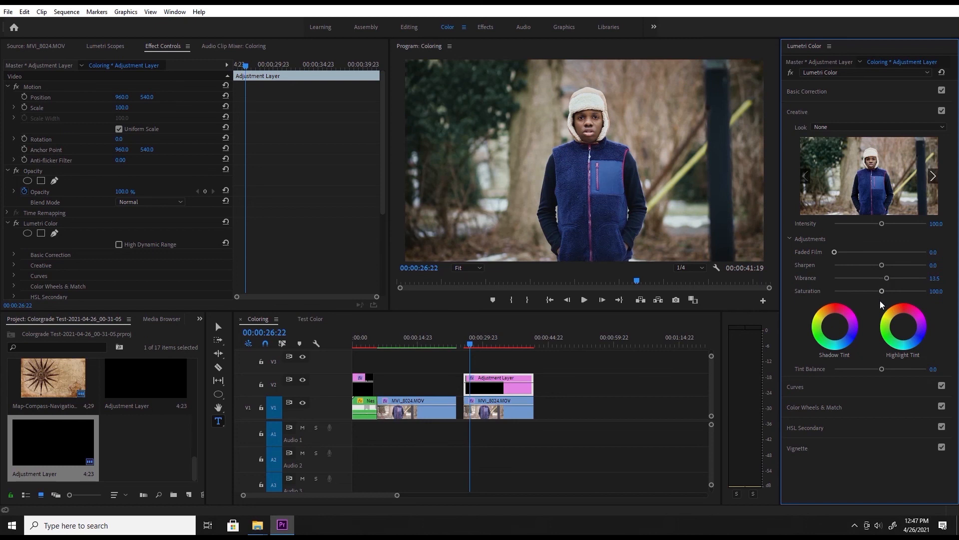